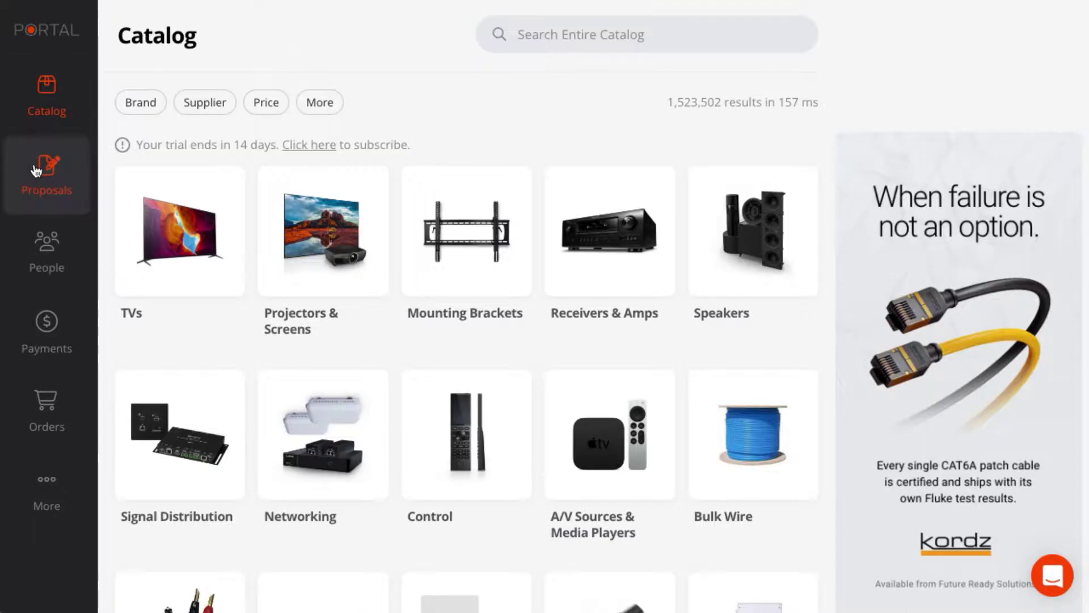
# Step: Open the Proposals page listing the sample $31,583.48 draft proposal
pyautogui.click(35, 179)
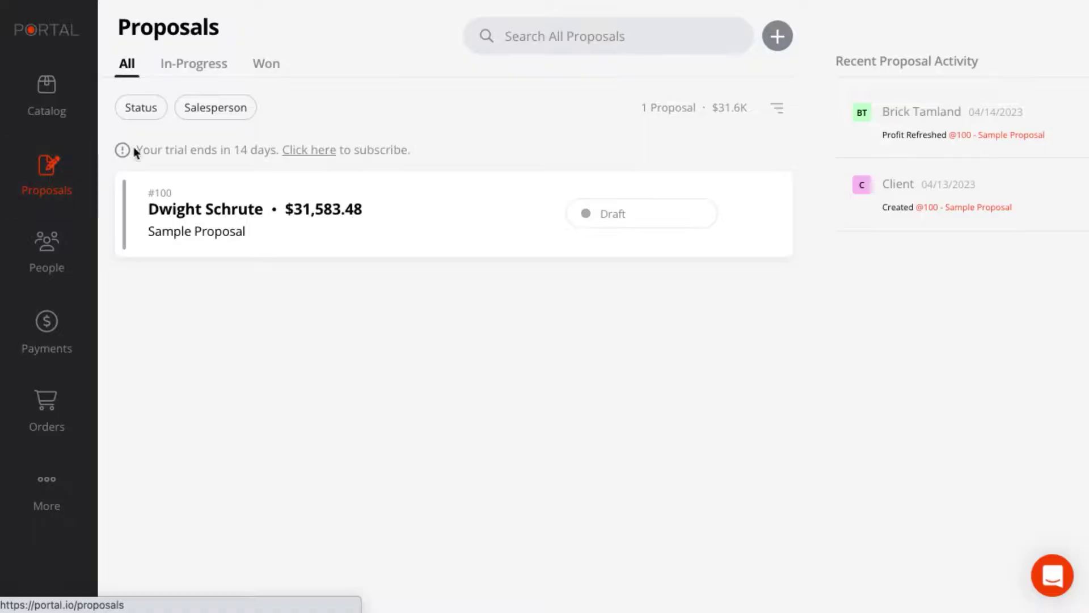
# Step: Create a new proposal and title it 'Schrute Farms'
pyautogui.click(778, 35)
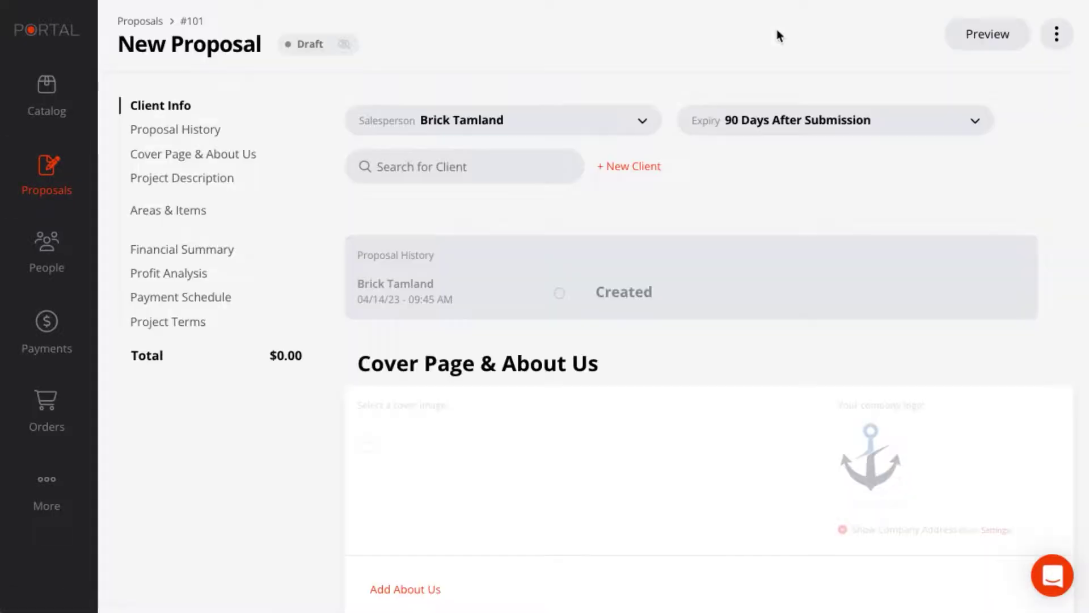
pyautogui.click(170, 51)
pyautogui.write('Schrute Farms')
pyautogui.click(405, 90)
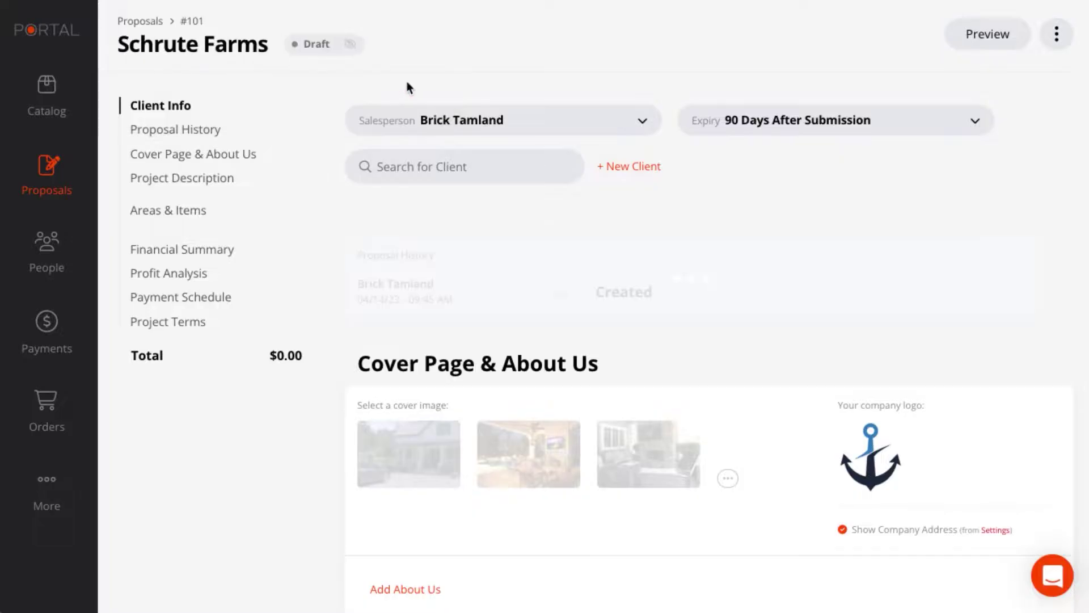
# Step: Search for the client by name and assign the suggested match to the proposal
pyautogui.click(448, 168)
pyautogui.write('Dwight')
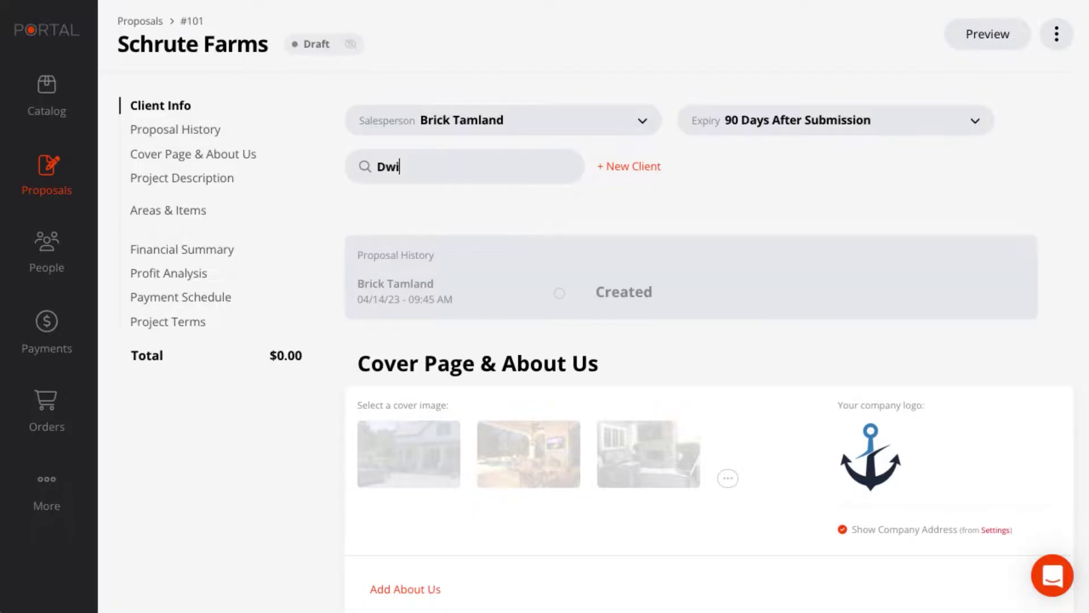
pyautogui.click(445, 216)
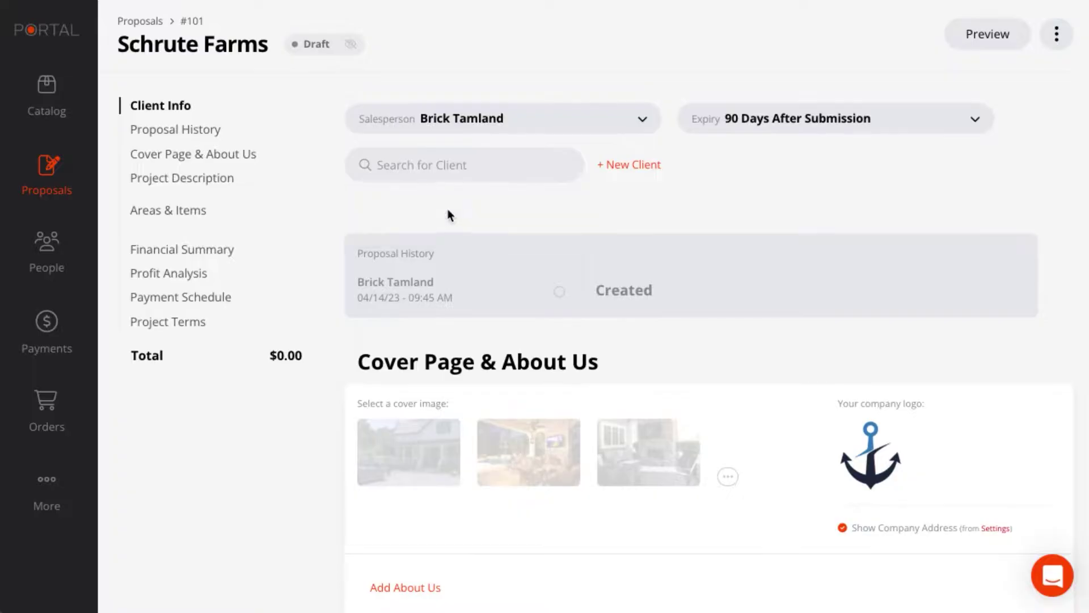
pyautogui.scroll(-2, 496, 213)
pyautogui.scroll(-3, 497, 214)
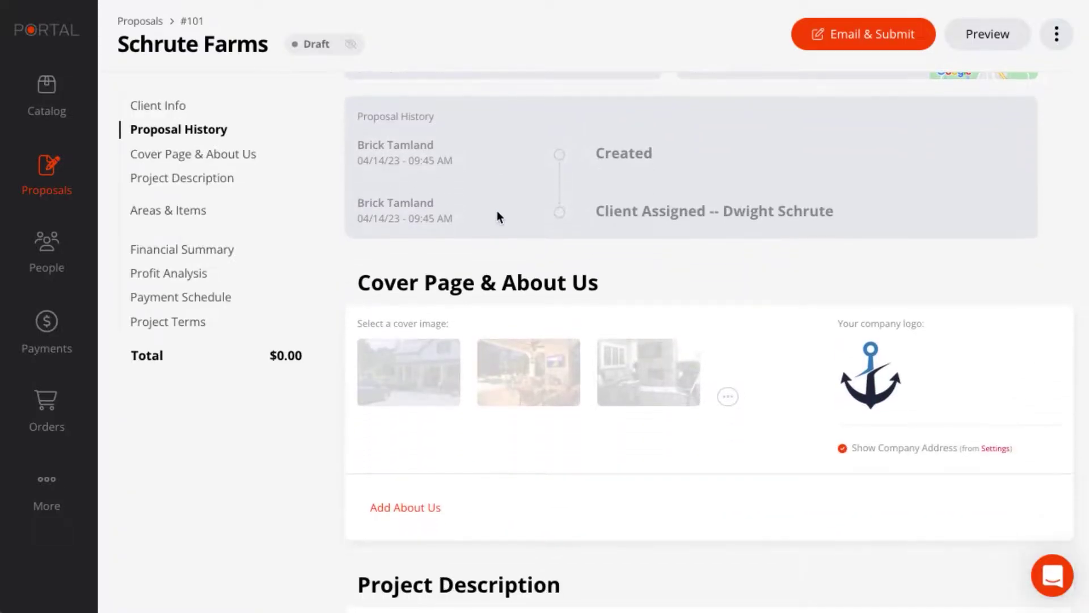
# Step: Use a home-theatre gallery photo as cover and paste the About Us paragraph with a blank line above
pyautogui.click(724, 314)
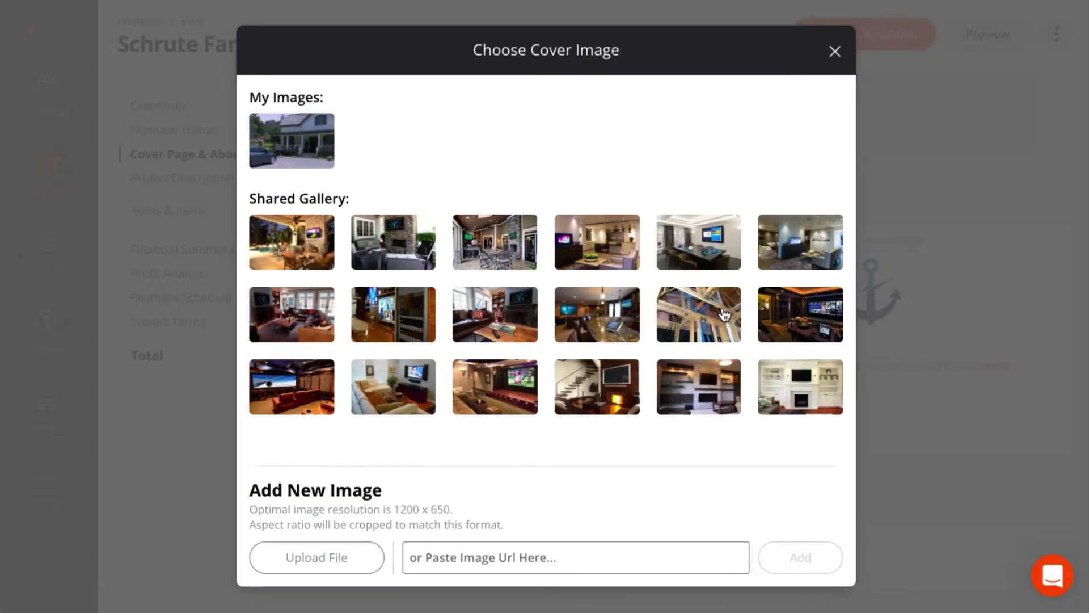
pyautogui.click(494, 386)
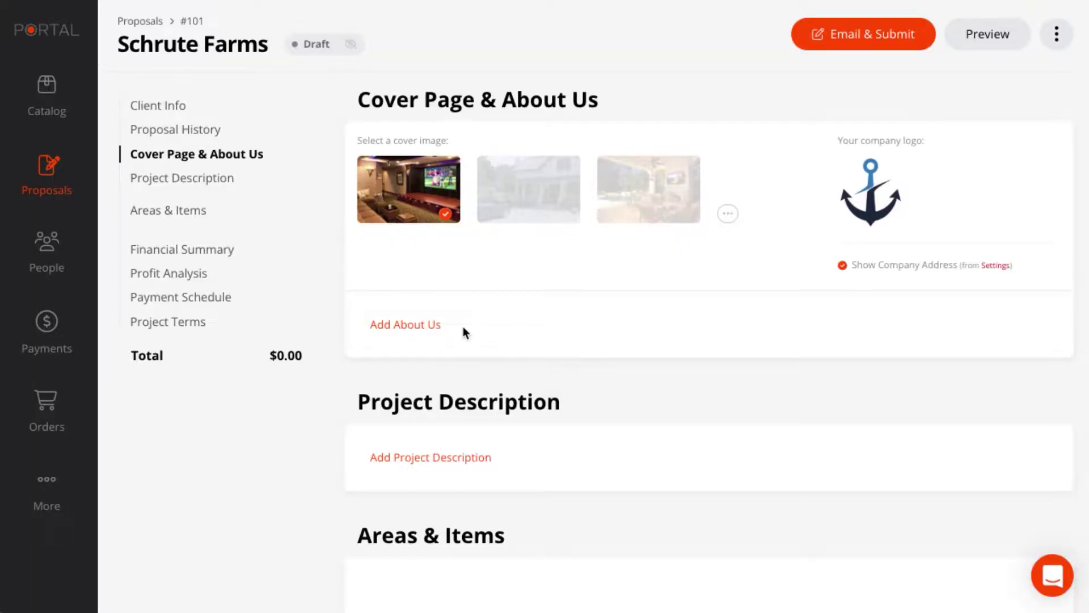
pyautogui.click(405, 325)
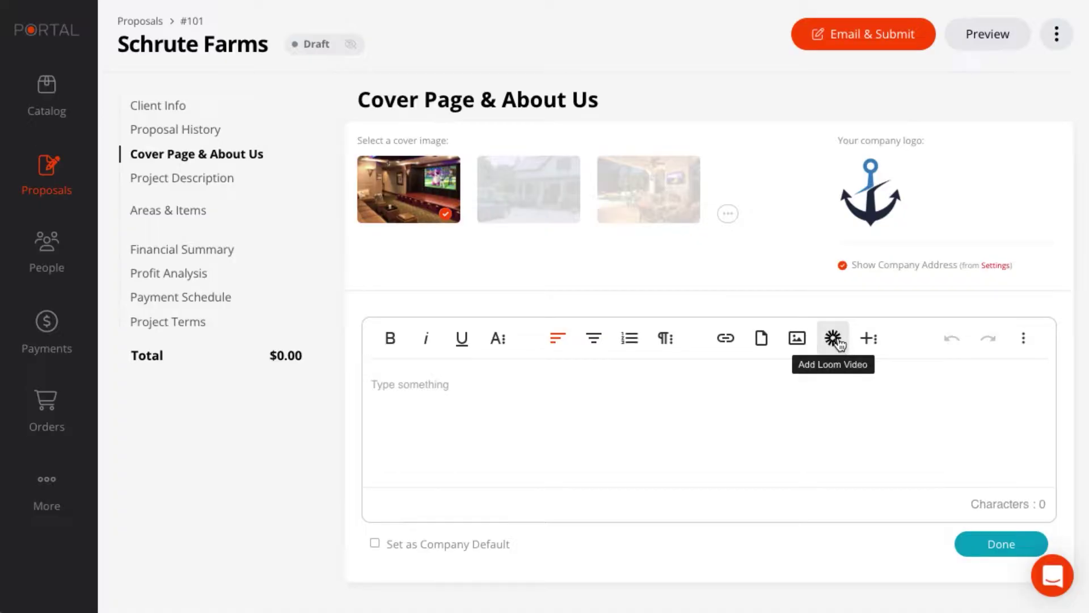
pyautogui.write('Founded in 2007 by Roy Anderson, Electric City Smart Homes specializes in customized solutions for discerning clientele who appreciate the benefits of properly applied technology. Since 2007, Electric City Smart Homes has proudly offered a full-service approach to the design and installation of a broad range of residential systems - home entertainment, environmental control, energy management, motorized window treatments, security and surveillance, and networking communications solutions - throughout Scranton, PA, and surrounding areas.')
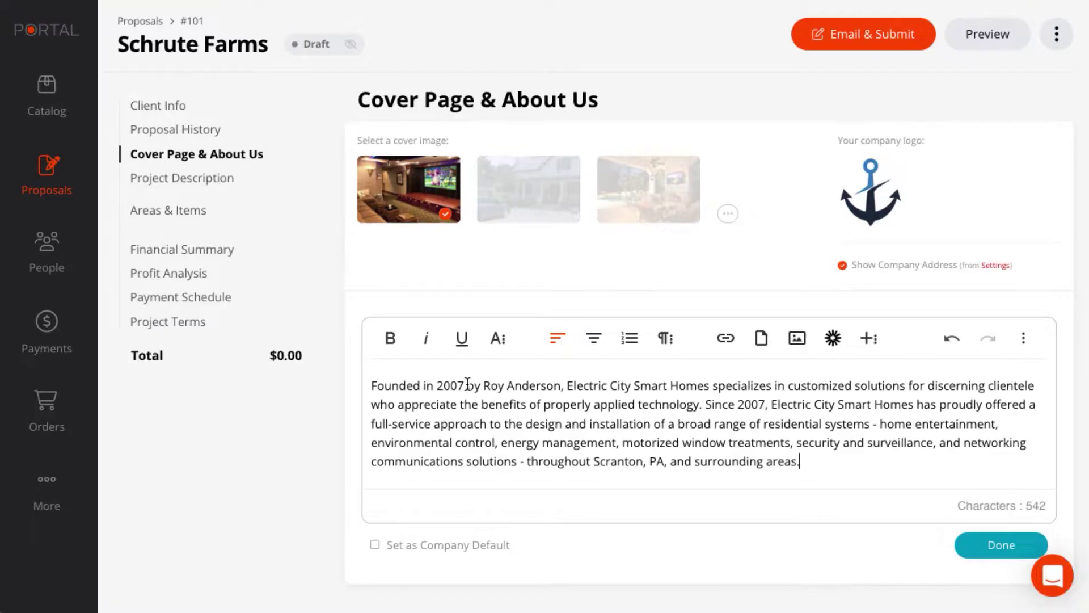
pyautogui.click(366, 377)
pyautogui.press('Return')
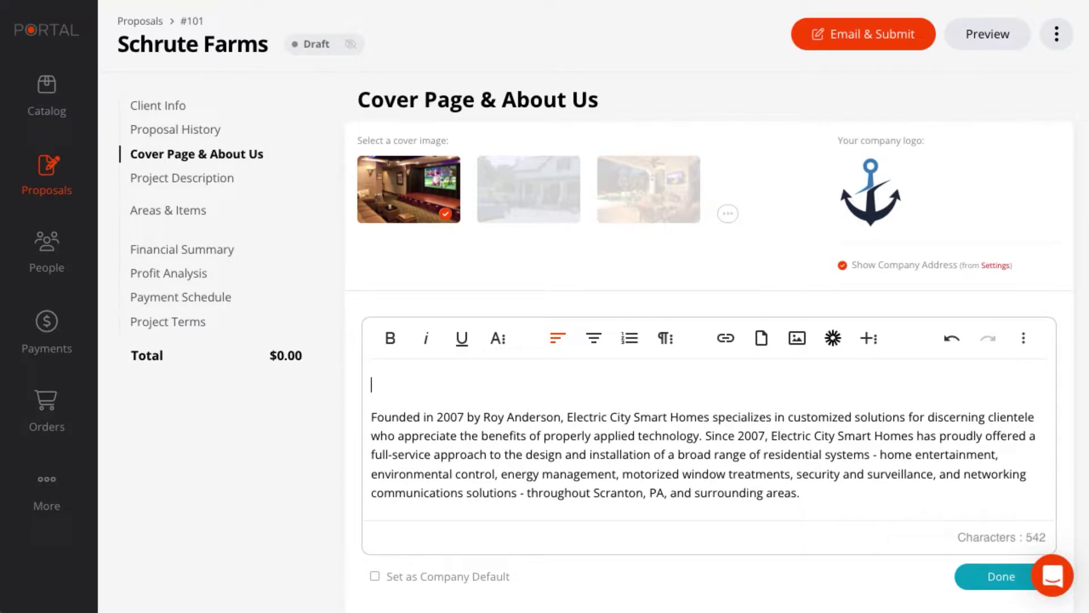
# Step: Insert the About_Us.png photo collage above the About Us paragraph and save the section
pyautogui.click(797, 338)
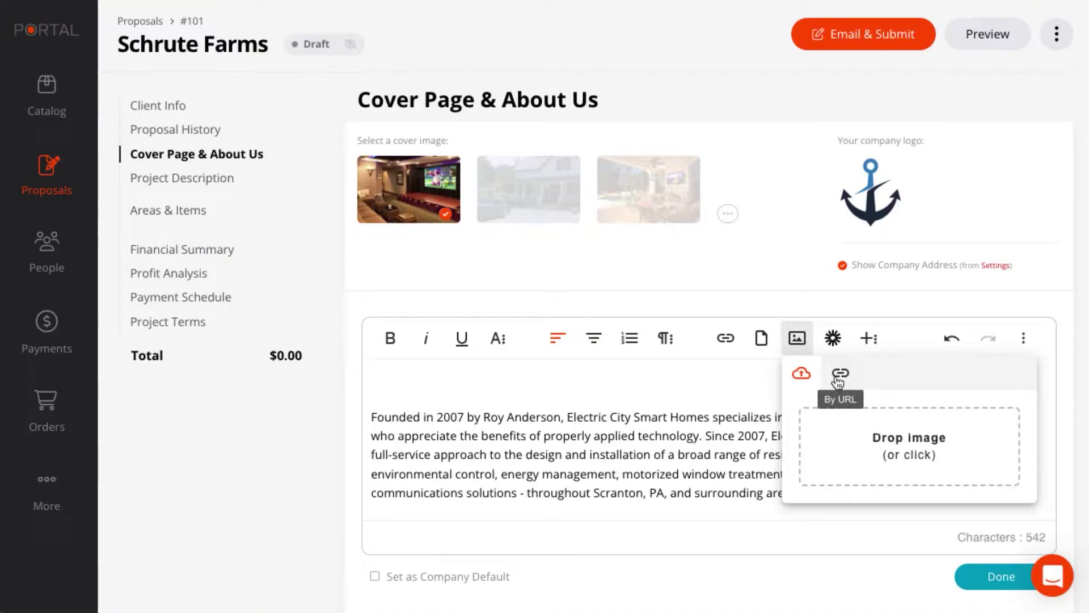
pyautogui.click(908, 454)
pyautogui.click(215, 131)
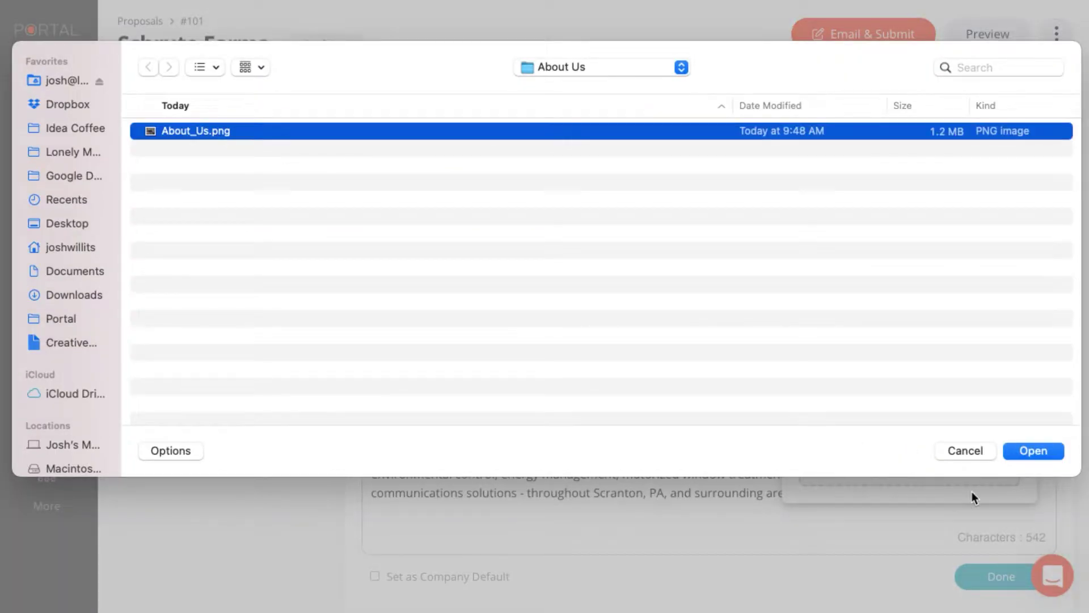
pyautogui.click(1043, 450)
pyautogui.scroll(-1, 530, 455)
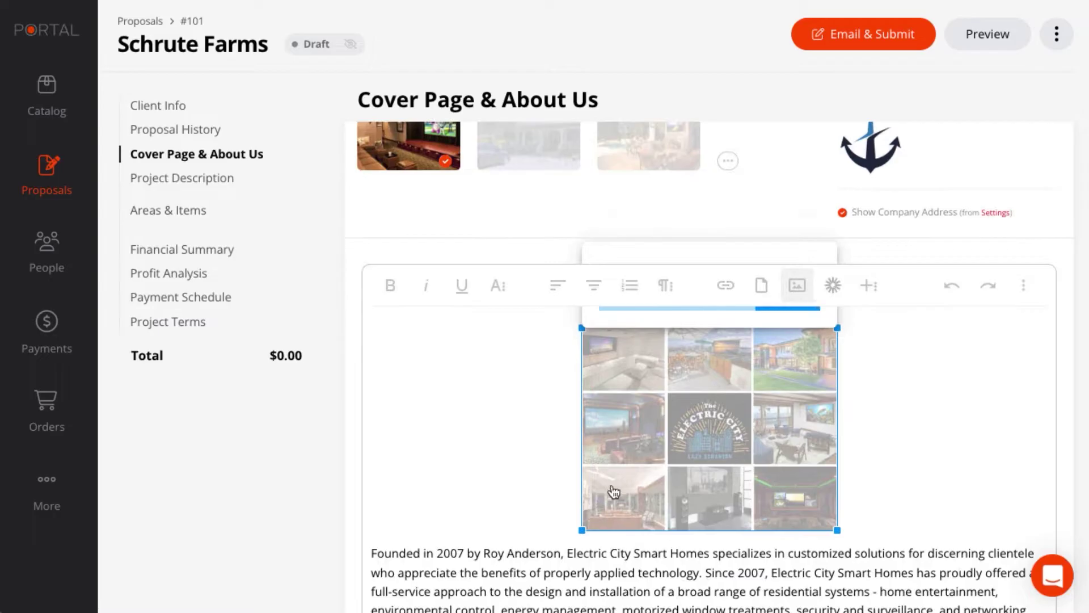
pyautogui.scroll(-3, 491, 477)
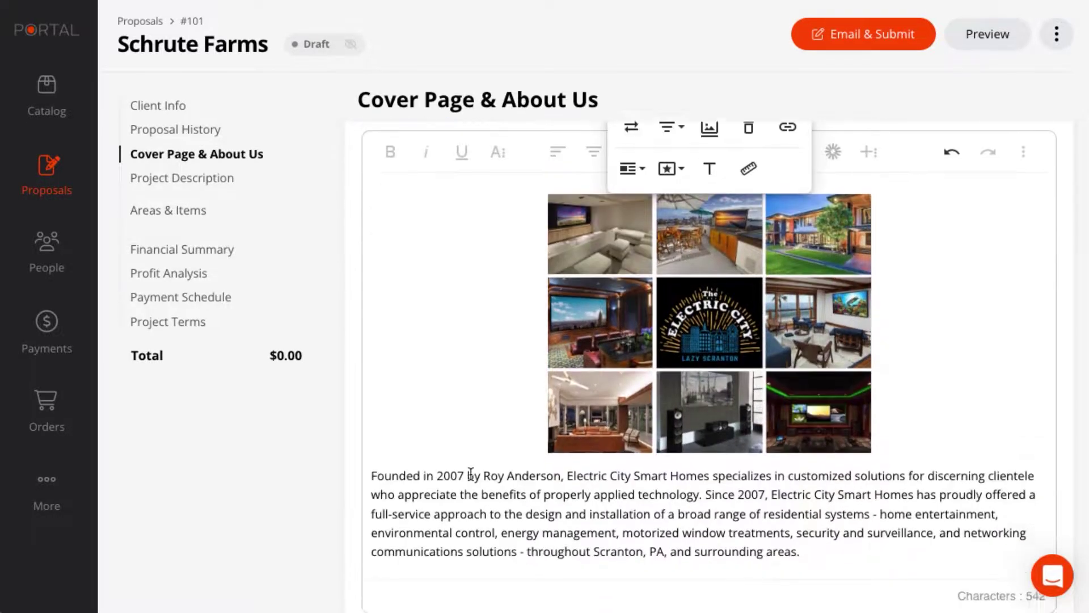
pyautogui.scroll(-3, 471, 474)
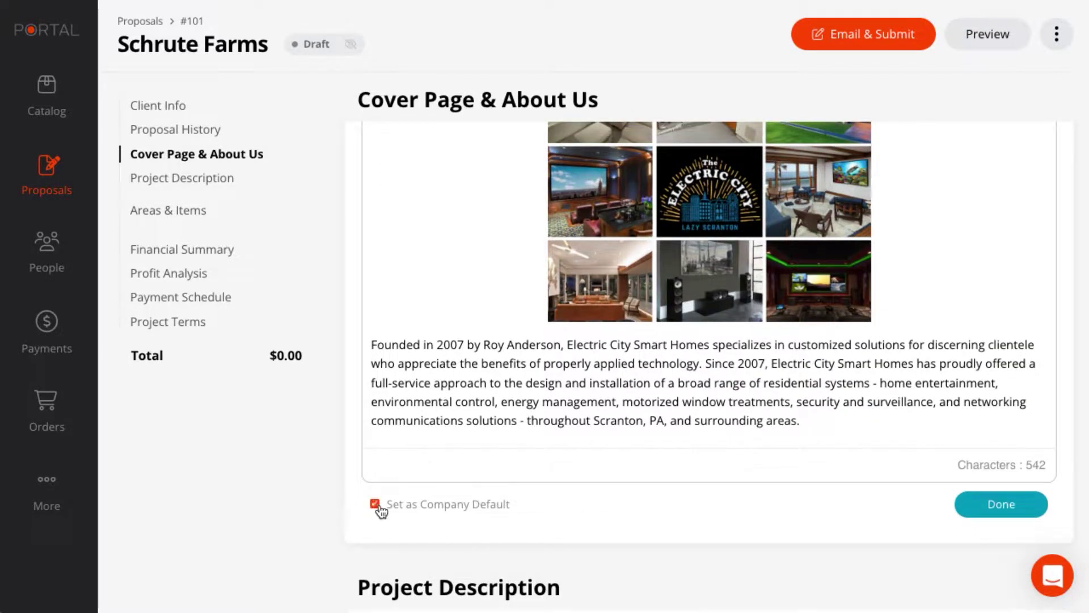
pyautogui.click(1004, 508)
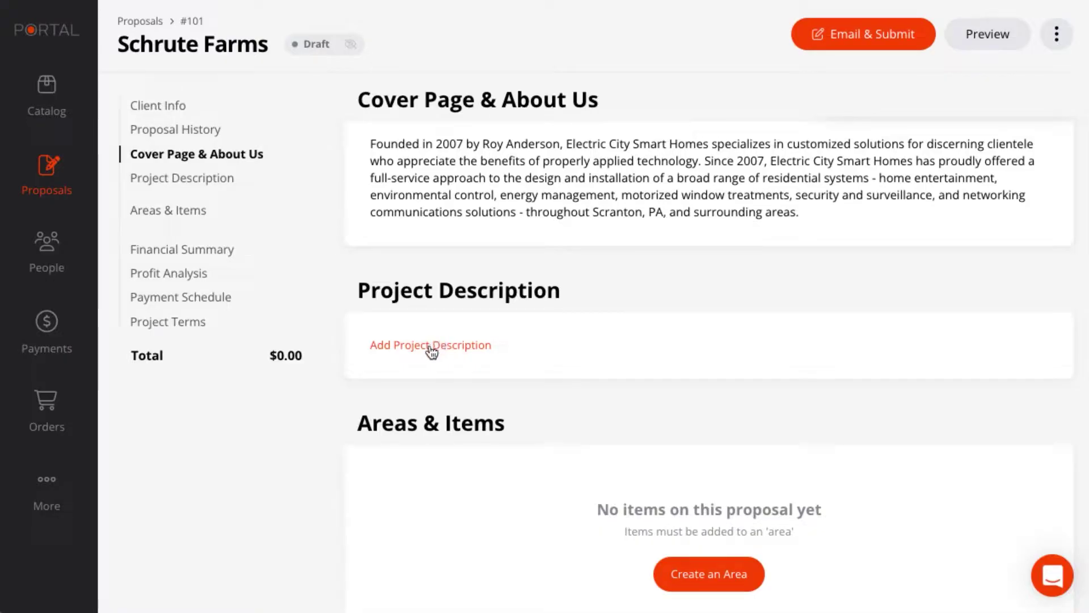
# Step: Paste the Schrute Farms project description, drop the blank line before Audio & Video, and save
pyautogui.click(430, 346)
pyautogui.write("Schrute Farms Bed & Breakfast has engaged Electric City Smart Homes to bring this rustic, popular tourist attraction out of 19th Century Germany and into 21st Century technology. Particular attention will be made for incorporating modern technology in respect of the historical aesthetic that lends such charm to this beautiful property. Please note that most of the products spec'd on this project make use of wireless technology, as the Activities Director for Schrute Farms removed all of the wiring on the property.  Audio & Video Easy to use Sonos audio players are strategically located throughout the house for the convenience of guests and for your own personal entertainment. In keeping with the aesthetic integrity of the property, Leon ToneCase products are utilized in perfect harmony to make the technology as discreet as possible.")
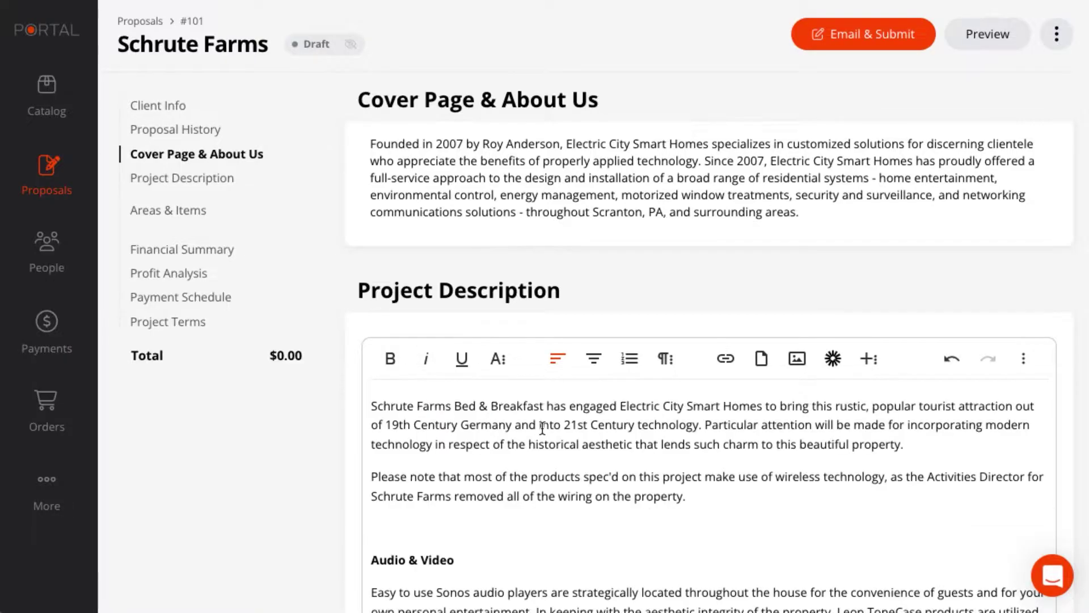
pyautogui.press('BackSpace')
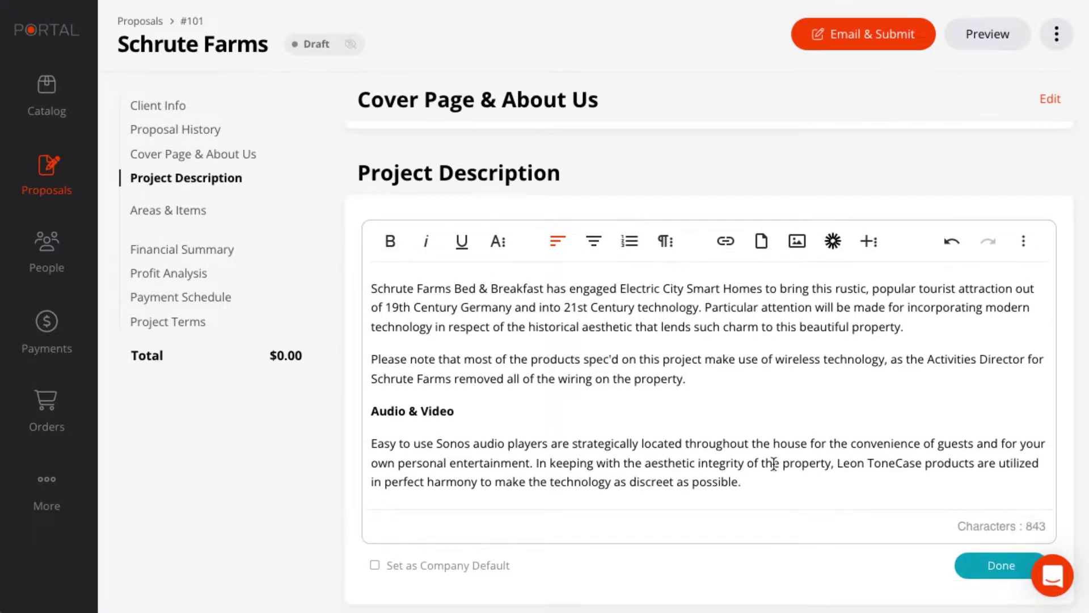
pyautogui.click(981, 564)
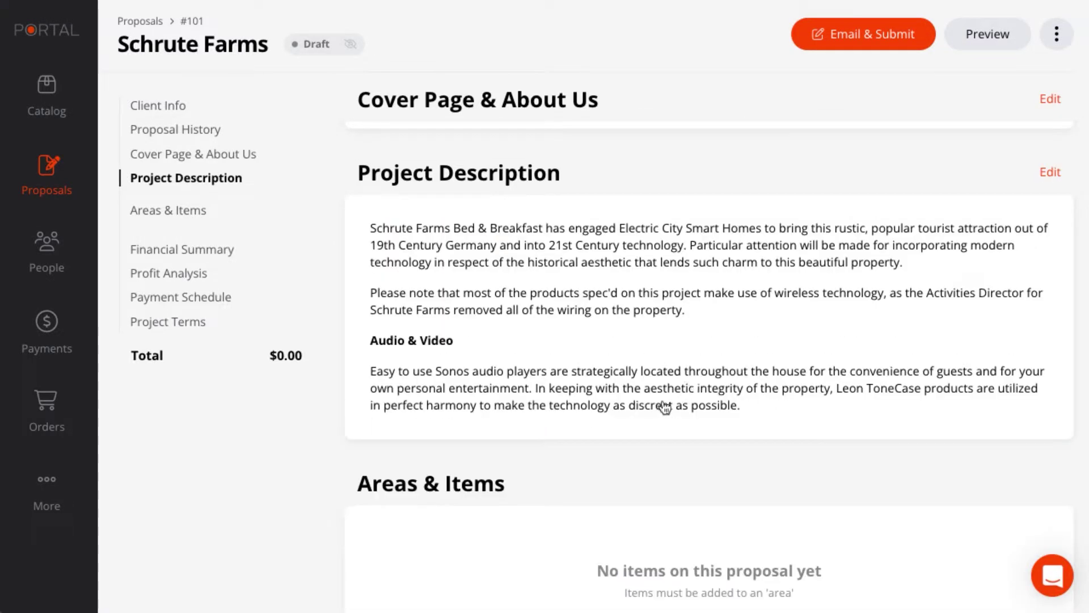
pyautogui.scroll(-2, 663, 407)
pyautogui.scroll(-5, 663, 406)
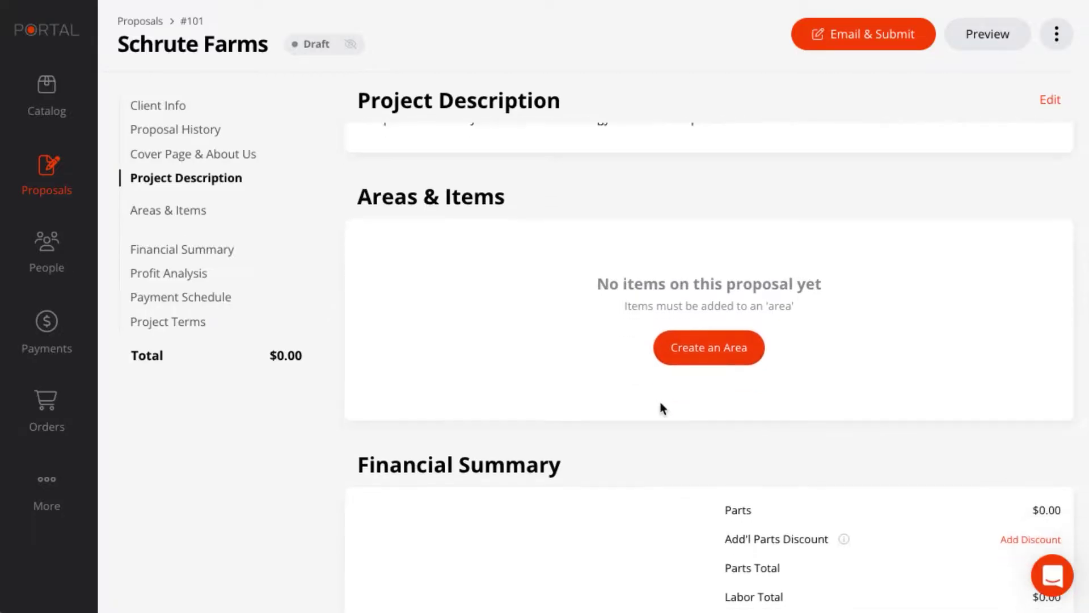
# Step: Add the Congregating Room and Kitchen areas, then open the catalog for Congregating Room
pyautogui.click(732, 248)
pyautogui.write('Cong')
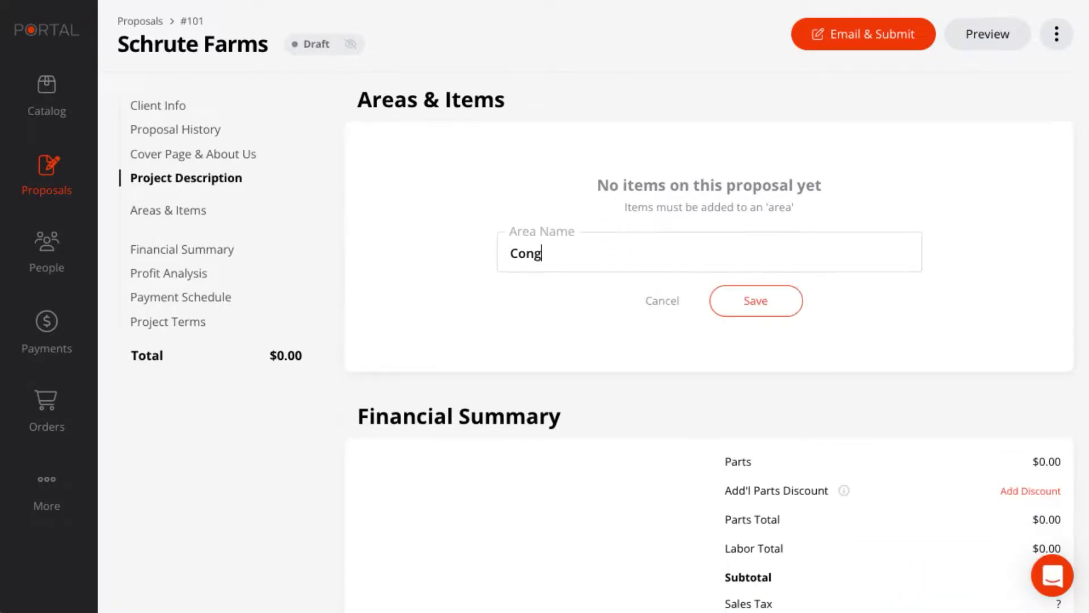
pyautogui.write('regating Room')
pyautogui.click(773, 302)
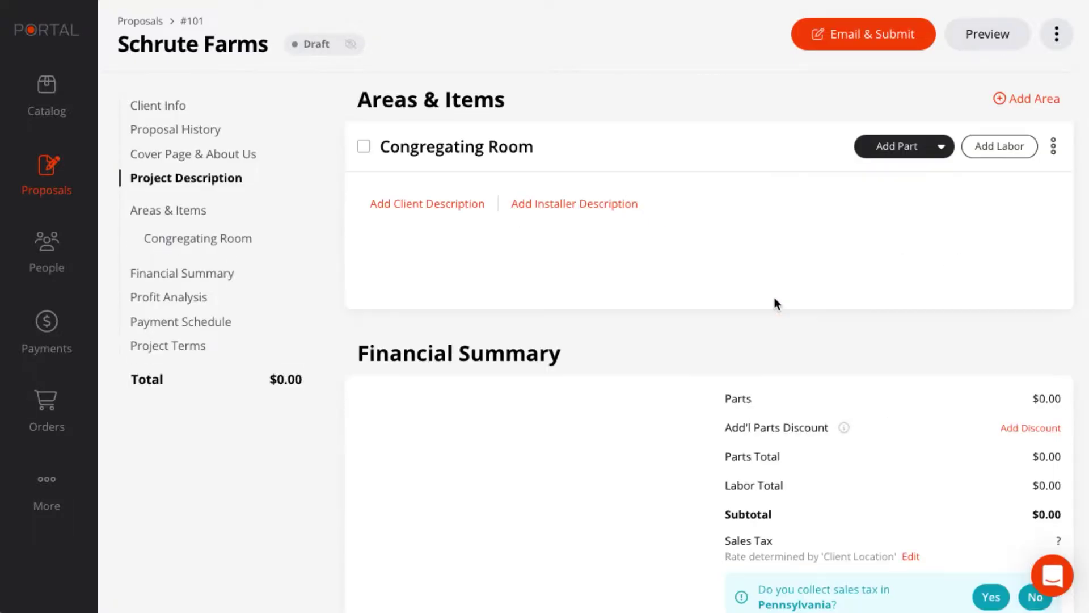
pyautogui.click(1029, 101)
pyautogui.write('Kitchen')
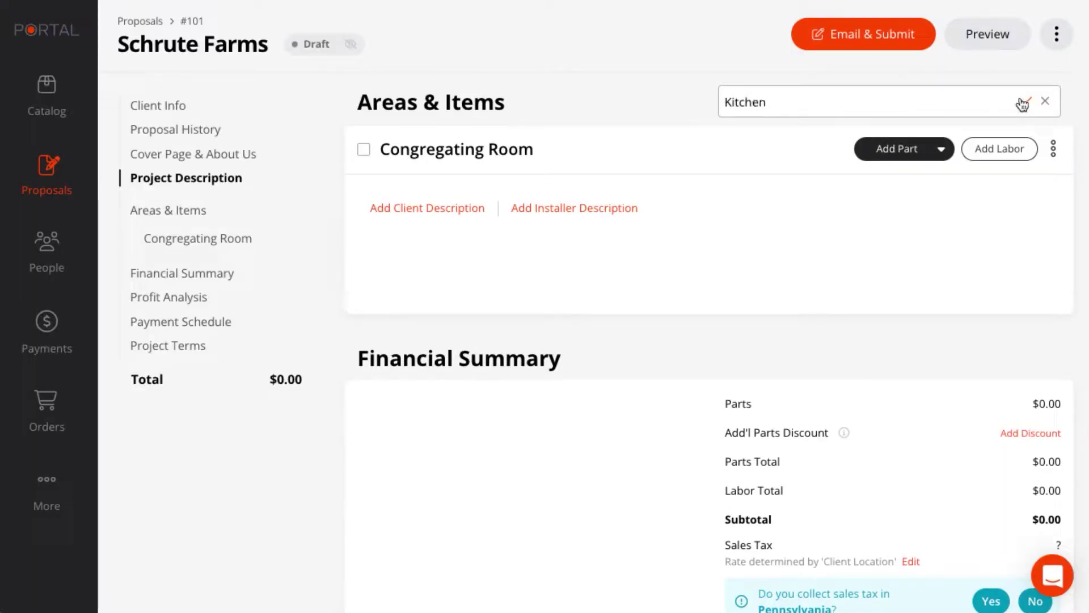
pyautogui.click(1024, 101)
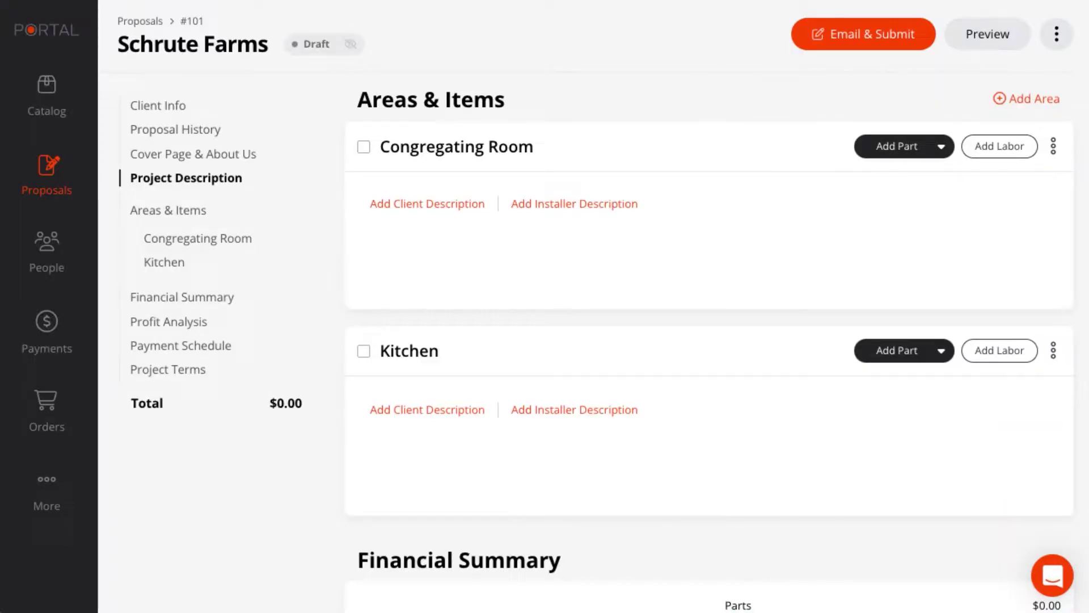
pyautogui.click(902, 146)
# Step: Add the Samsung QN65LS TV and the Strong mount from the catalog to Congregating Room
pyautogui.click(652, 92)
pyautogui.write('Samsu')
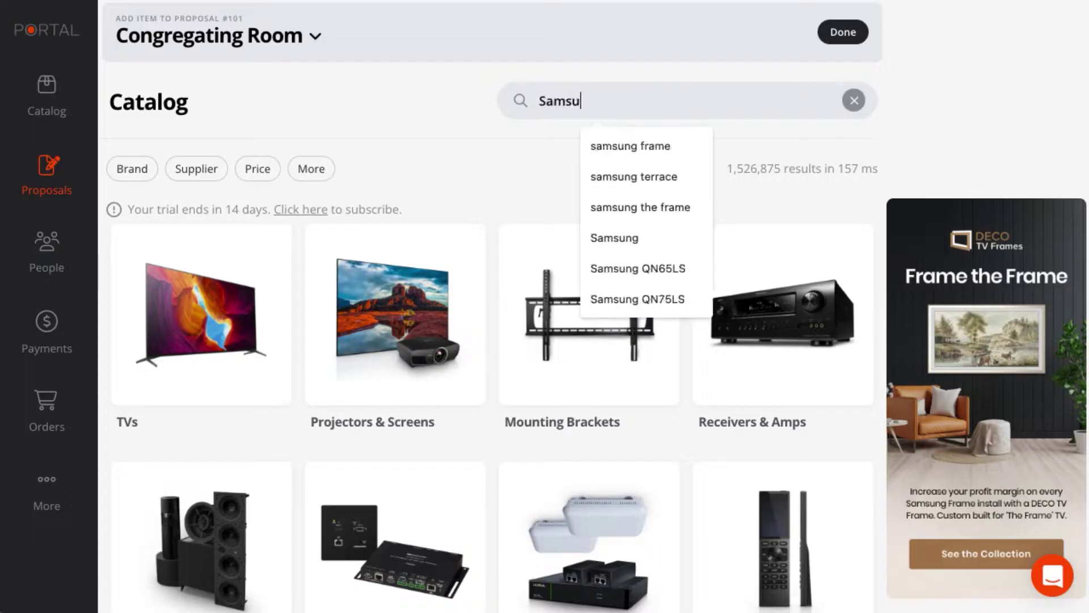
pyautogui.write('ng QN6')
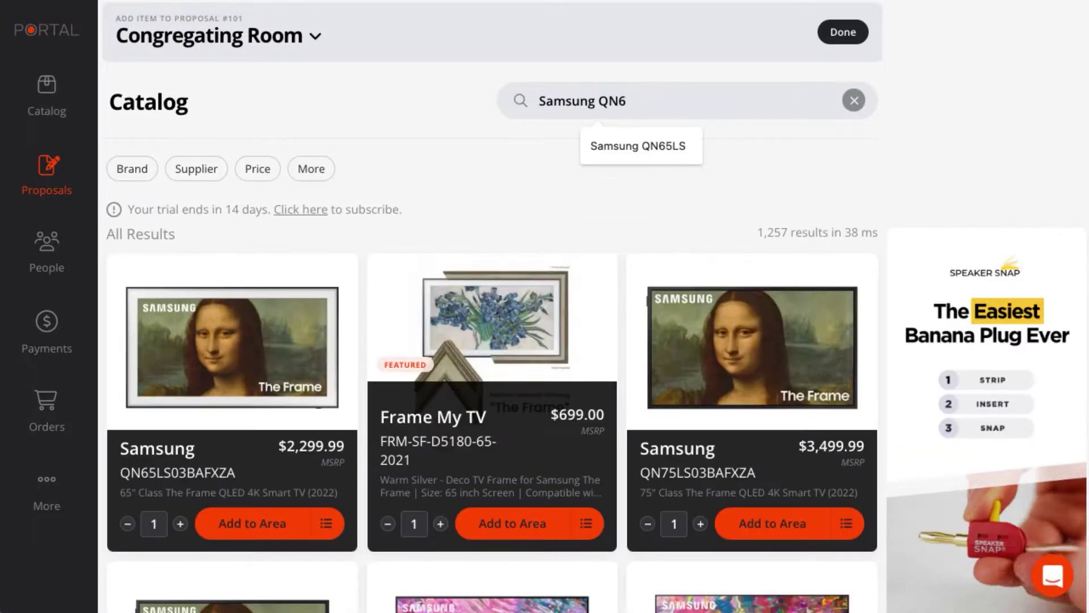
pyautogui.write('5LS')
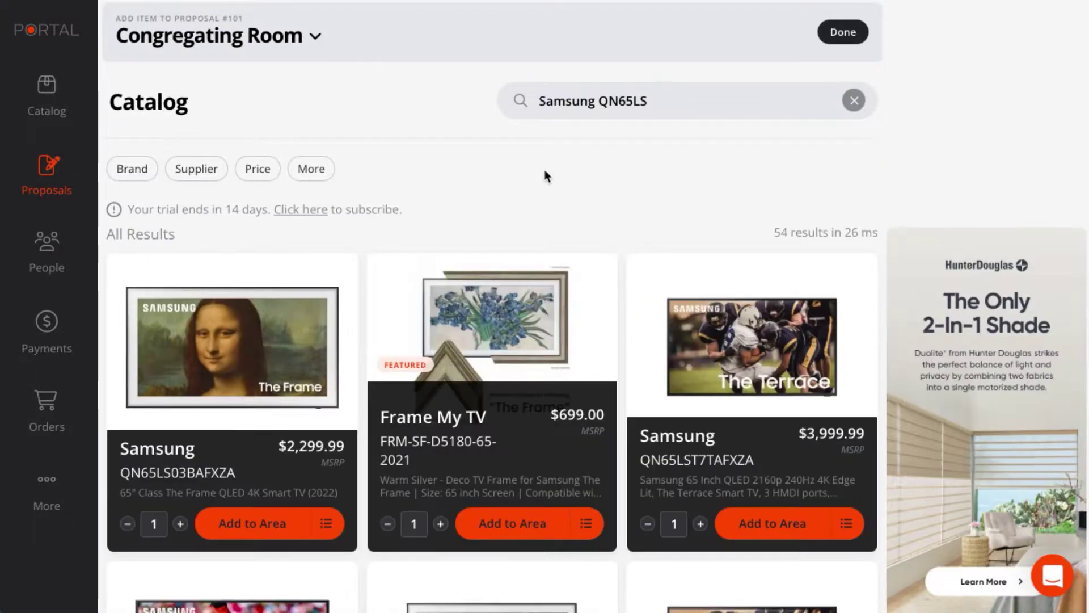
pyautogui.click(259, 525)
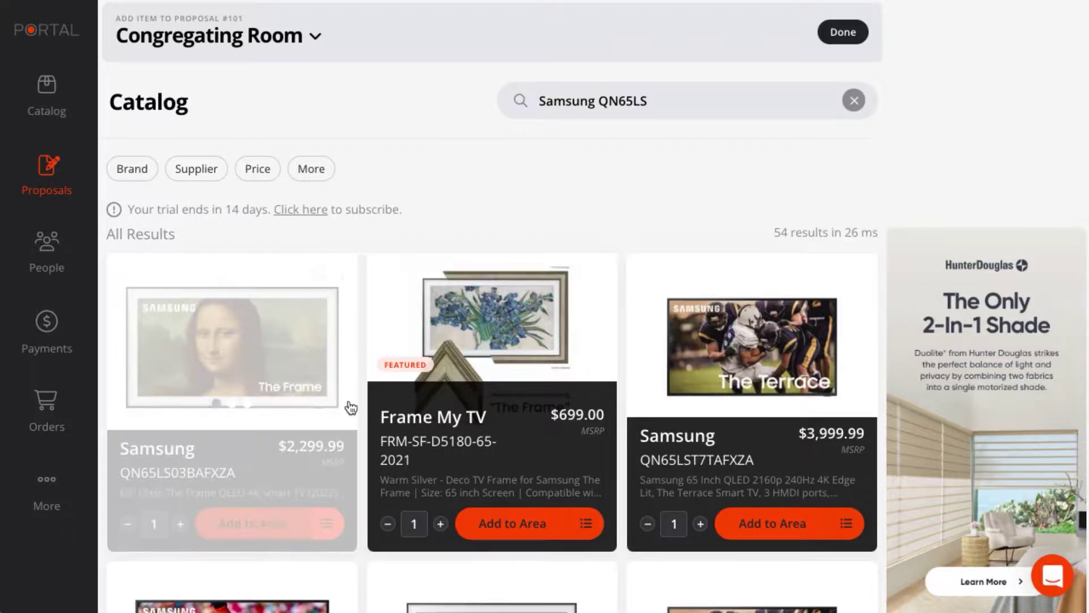
pyautogui.moveTo(650, 102); pyautogui.dragTo(504, 104)
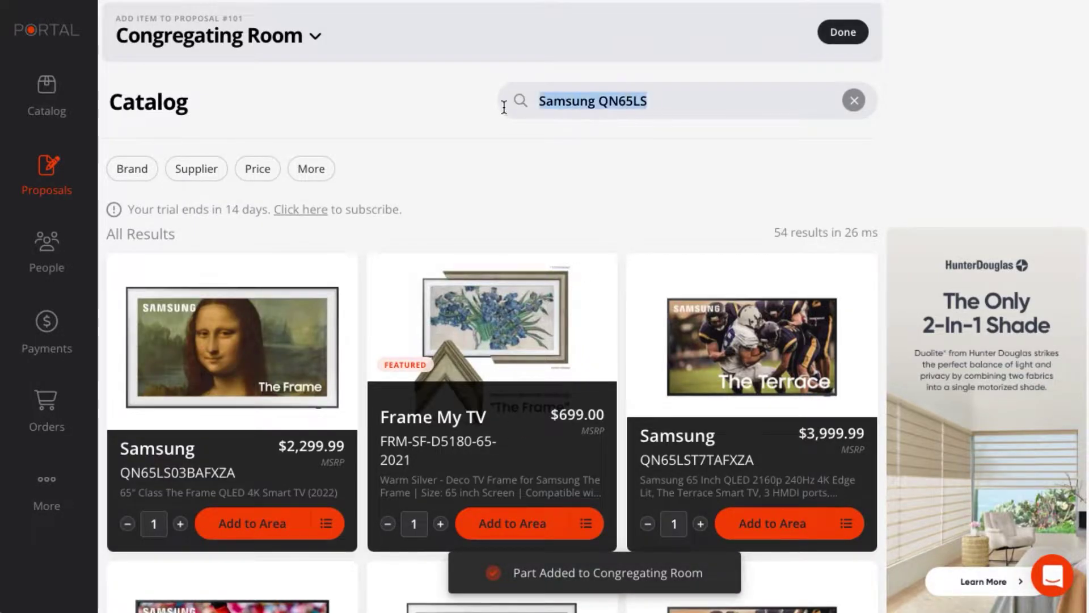
pyautogui.write('Strong Mount')
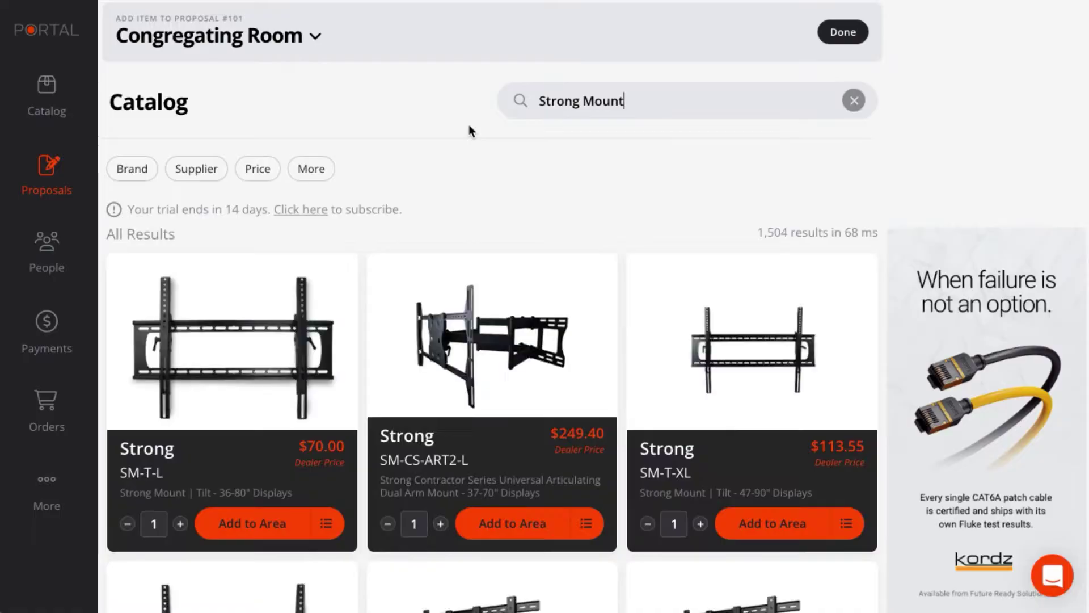
pyautogui.click(255, 525)
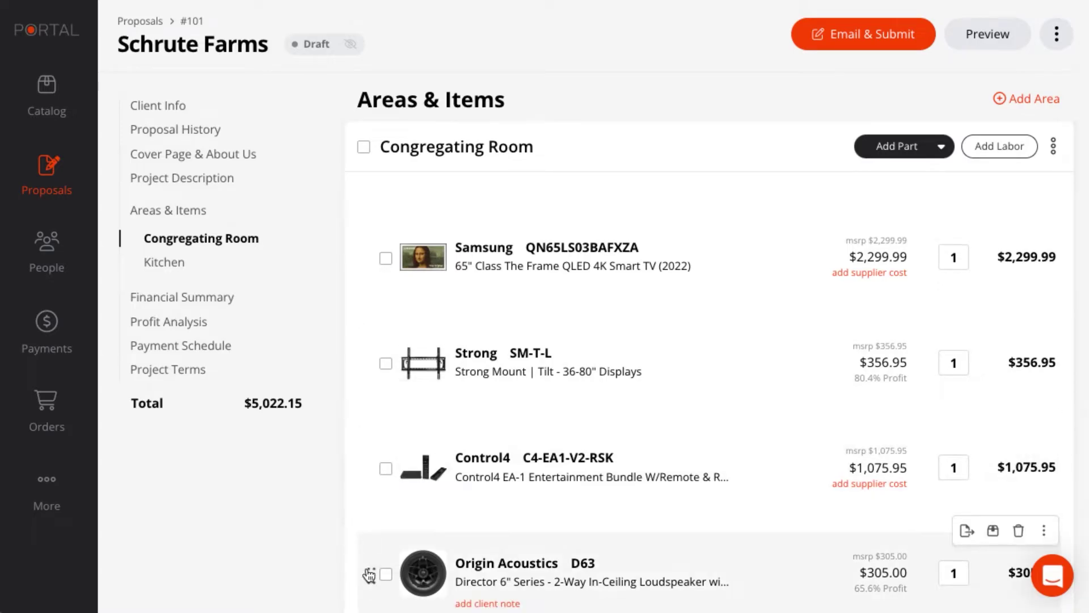
# Step: Drag the Origin Acoustics speaker above Control4 so the Strong mount nests under the TV
pyautogui.moveTo(370, 574); pyautogui.dragTo(453, 340)
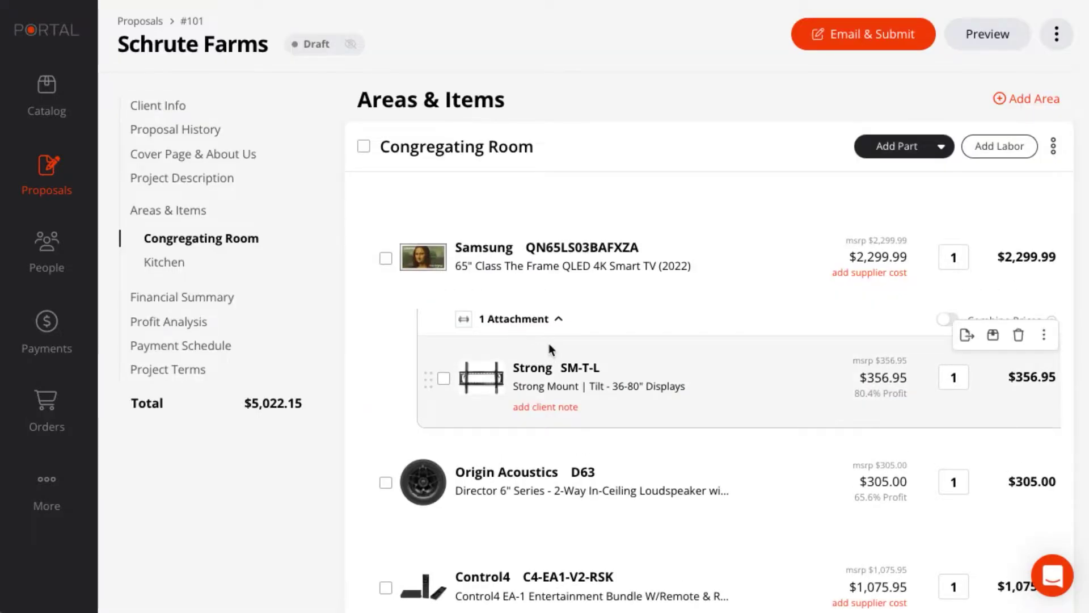
pyautogui.scroll(-4, 549, 343)
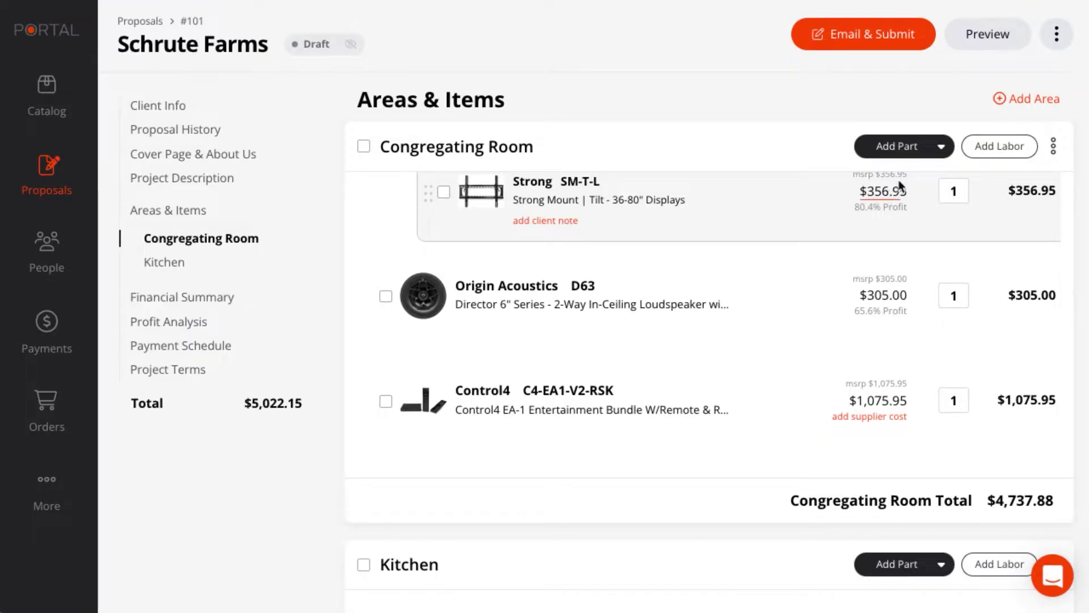
# Step: Create a custom item: Anchor AV, model MISC, miscellaneous connectors and materials description
pyautogui.click(941, 148)
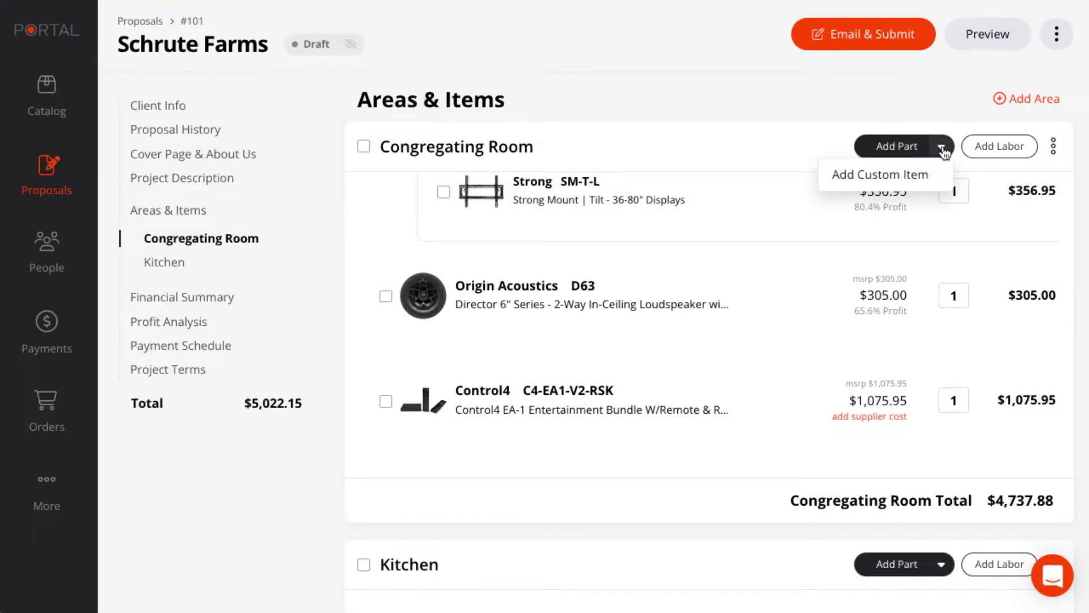
pyautogui.click(895, 179)
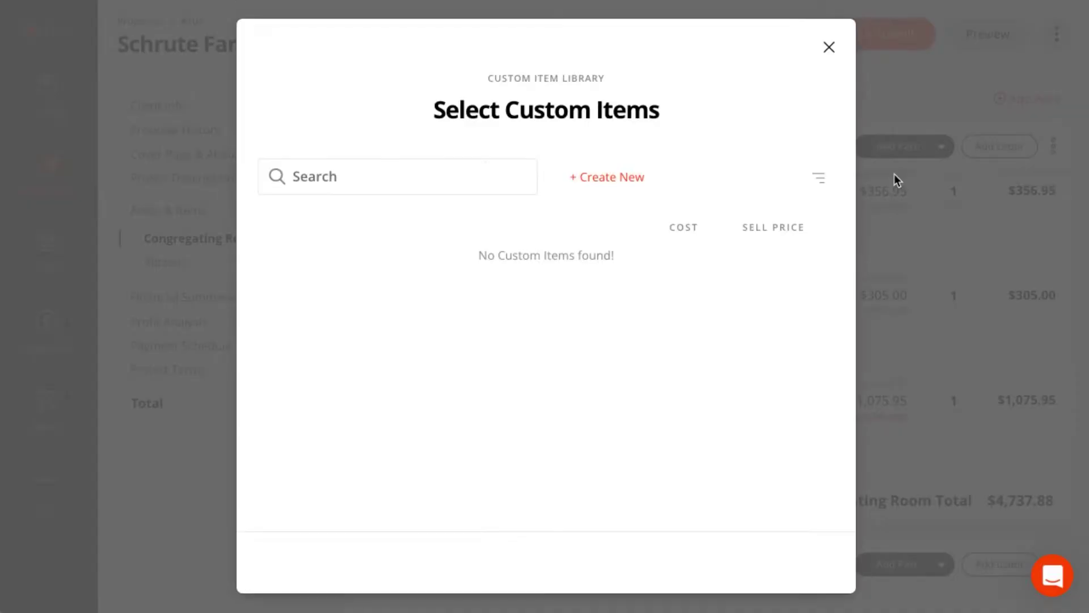
pyautogui.click(613, 181)
pyautogui.write('Anchor AV')
pyautogui.press('Tab')
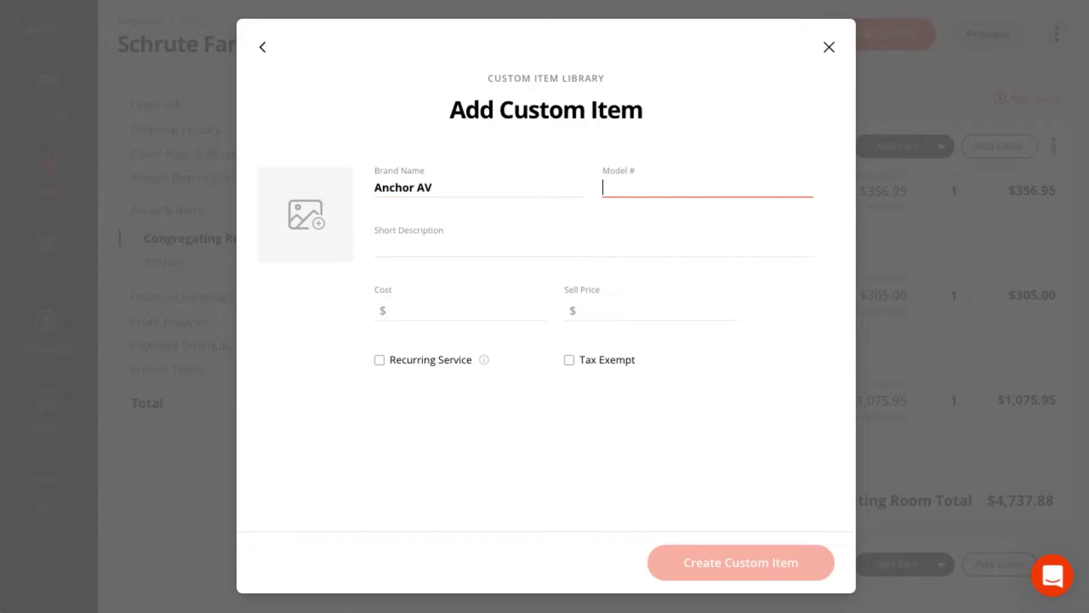
pyautogui.write('MISC')
pyautogui.press('Tab')
pyautogui.write('M')
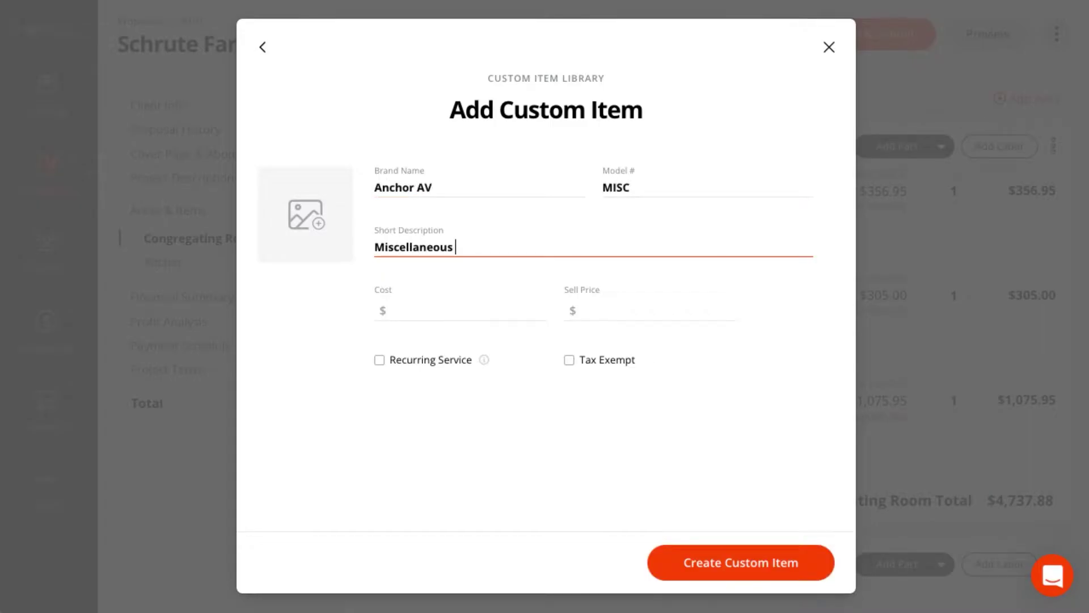
pyautogui.write('iscellaneous Connectors and Materials')
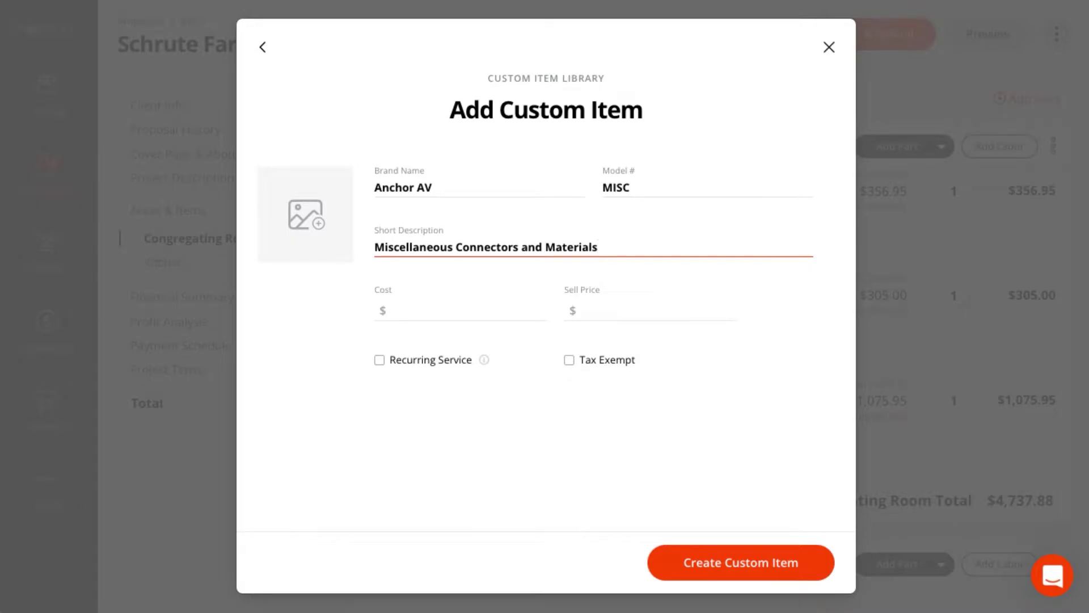
pyautogui.click(486, 224)
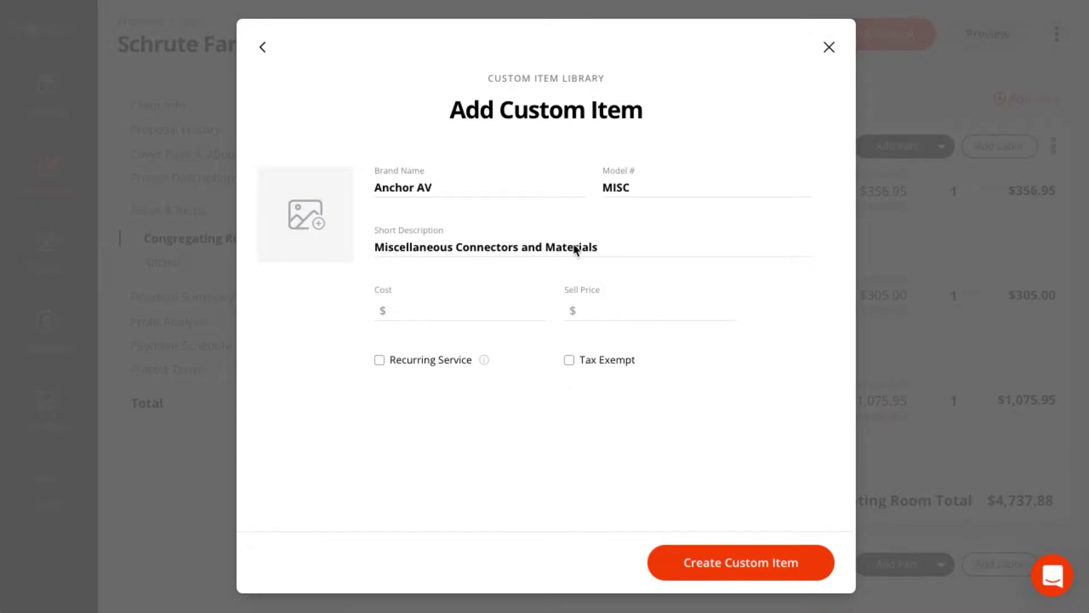
# Step: Price the custom item at 5% of the Entire Area and add it to Congregating Room
pyautogui.click(599, 310)
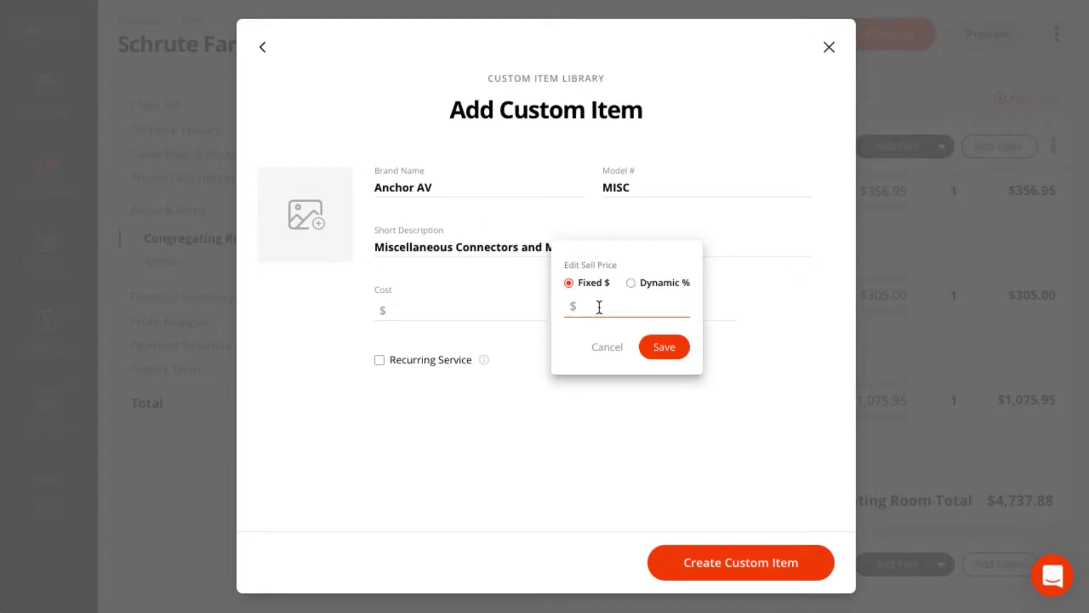
pyautogui.click(631, 282)
pyautogui.write('5')
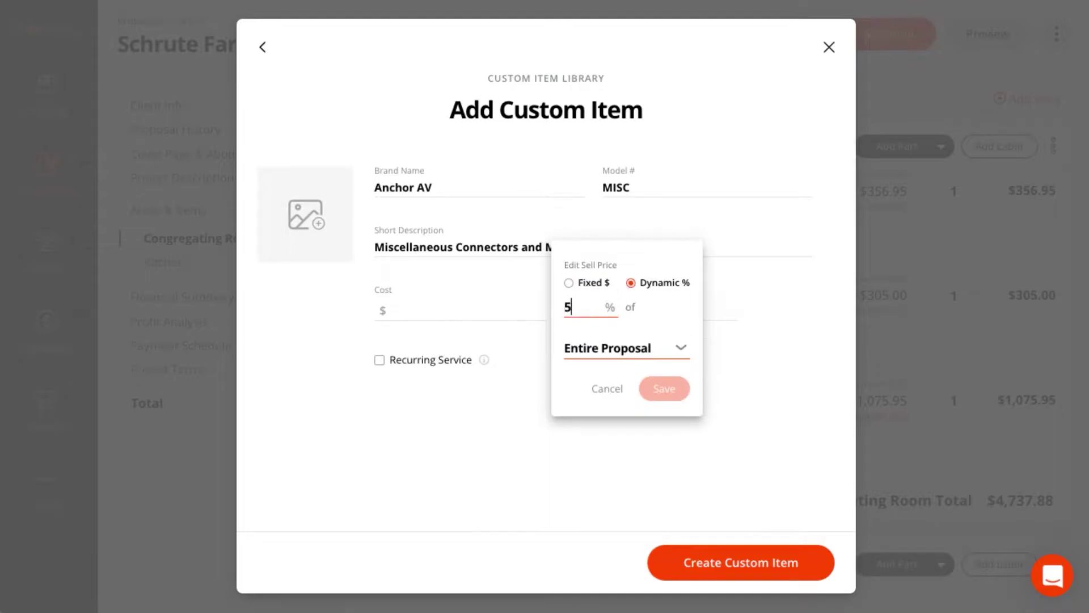
pyautogui.click(650, 351)
pyautogui.click(622, 479)
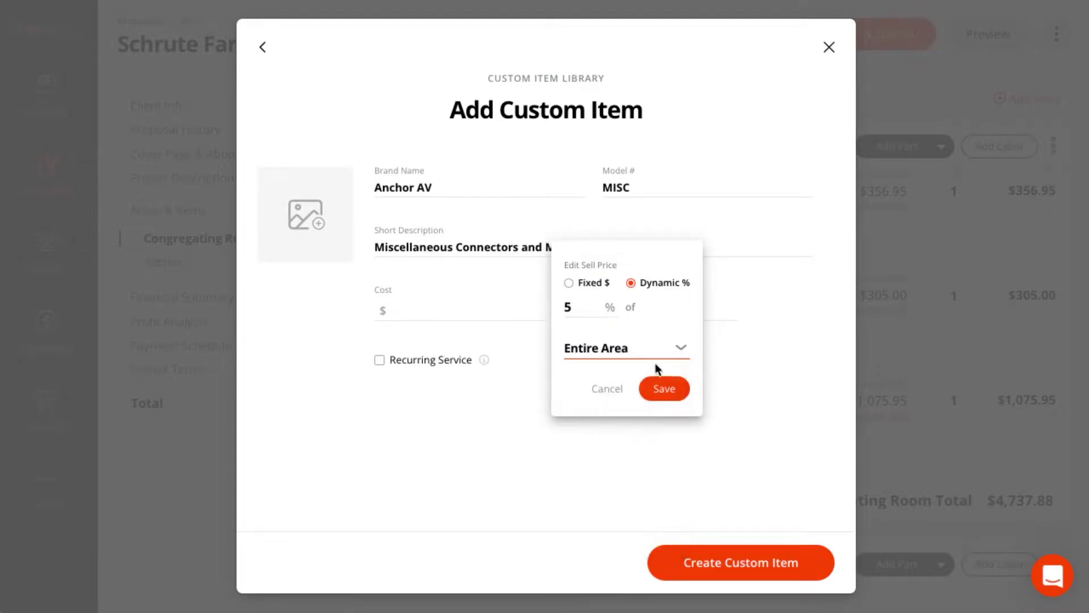
pyautogui.click(663, 389)
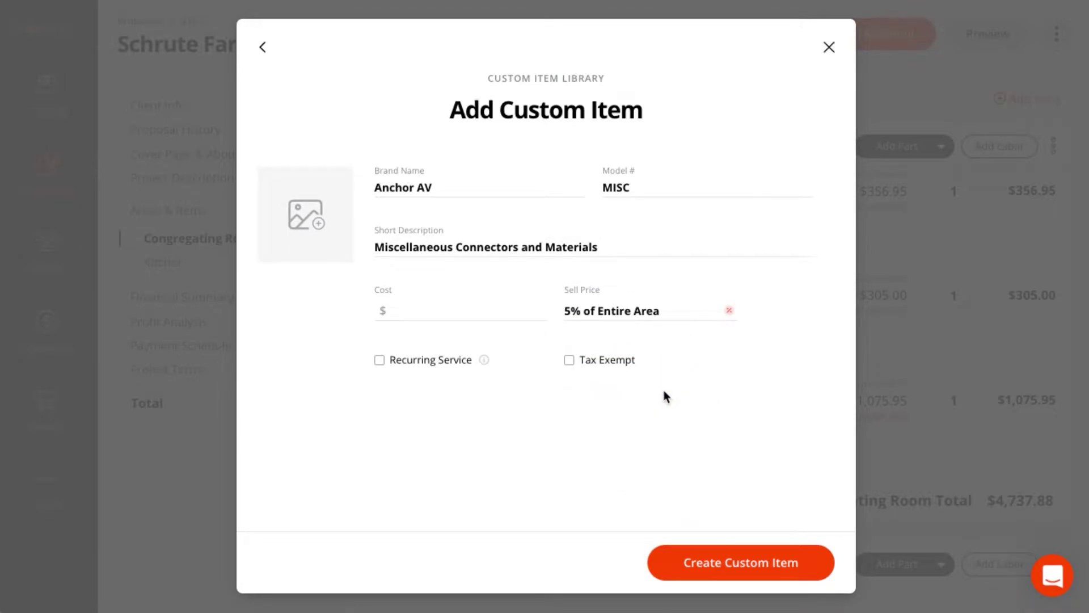
pyautogui.click(723, 561)
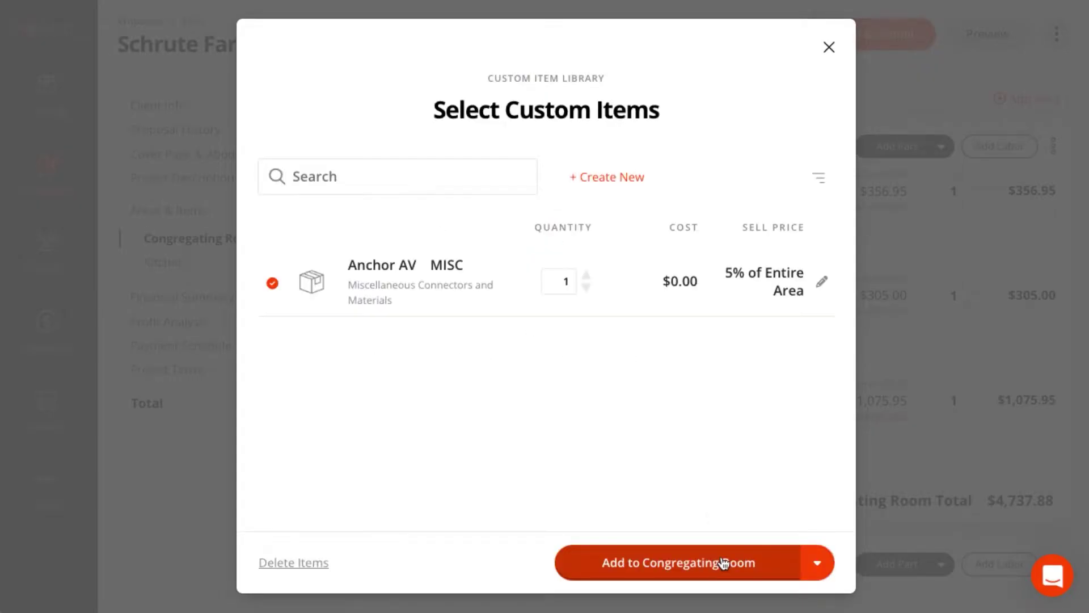
pyautogui.click(723, 562)
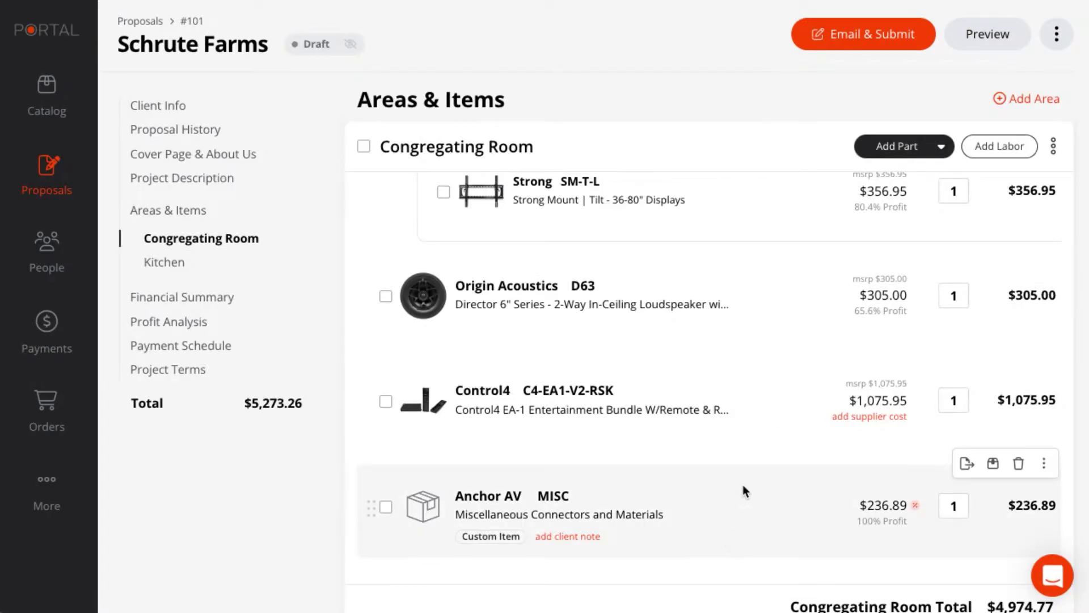
# Step: Add four Installation labor units to Congregating Room
pyautogui.click(999, 146)
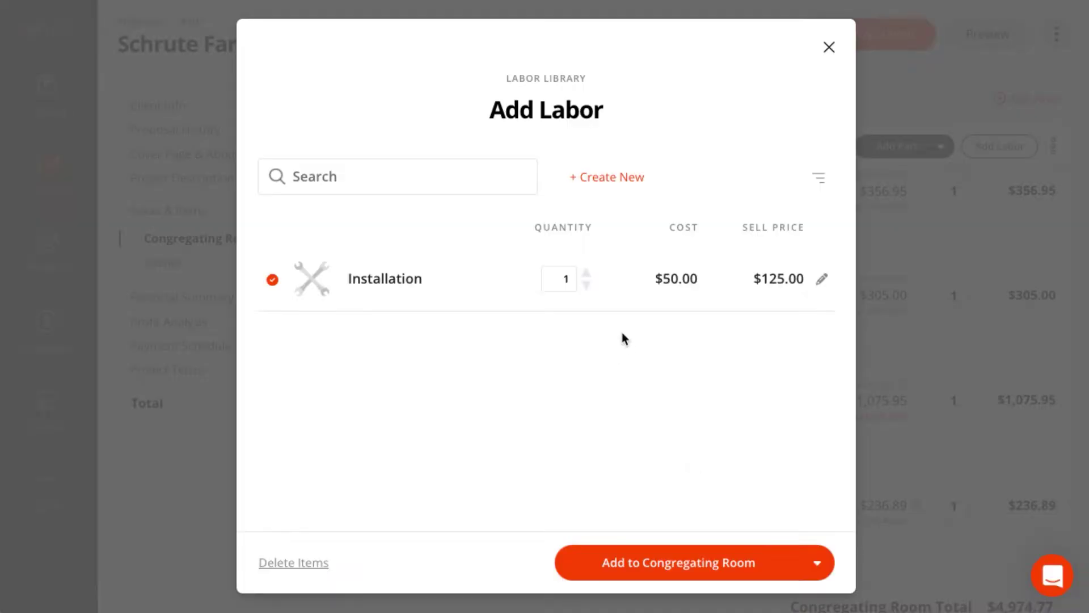
pyautogui.write('4')
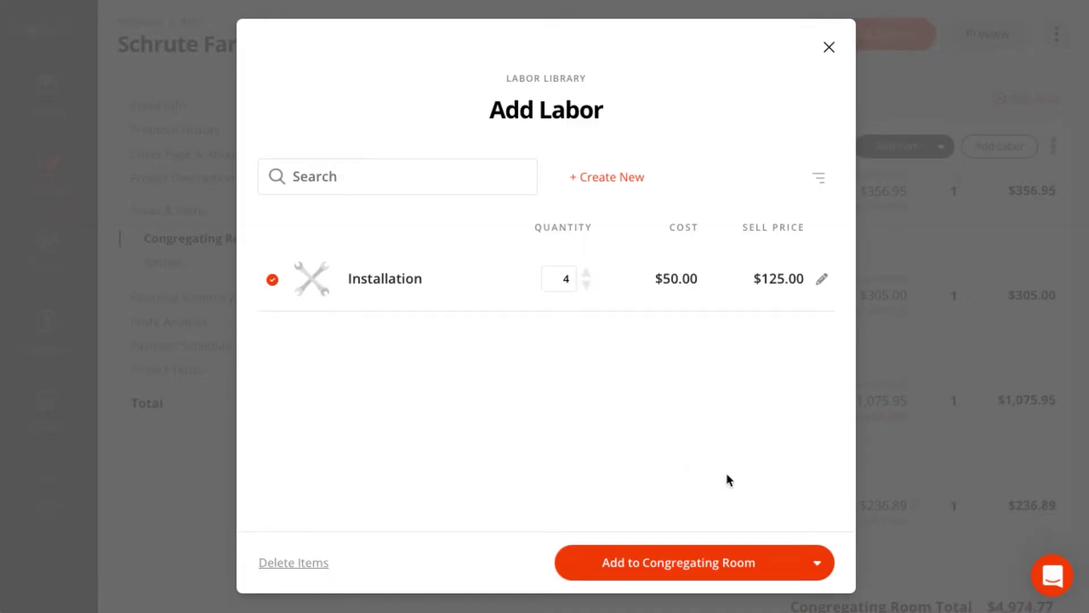
pyautogui.click(707, 564)
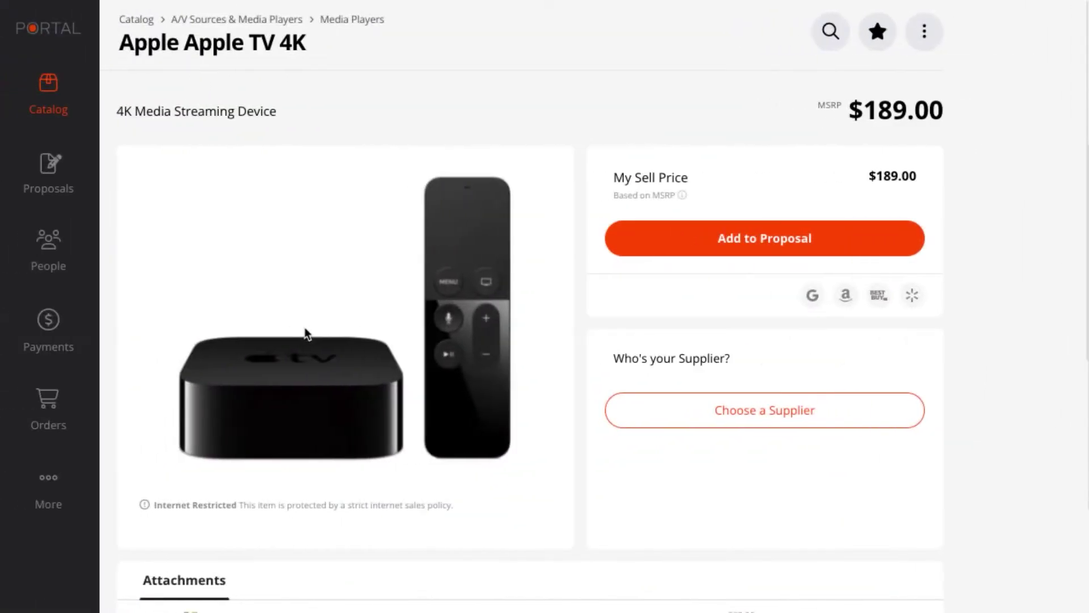
# Step: Review the Apple TV 4K's Installation and HDMI cable attachments, then add it to the proposal
pyautogui.scroll(-1, 295, 328)
pyautogui.scroll(-7, 307, 333)
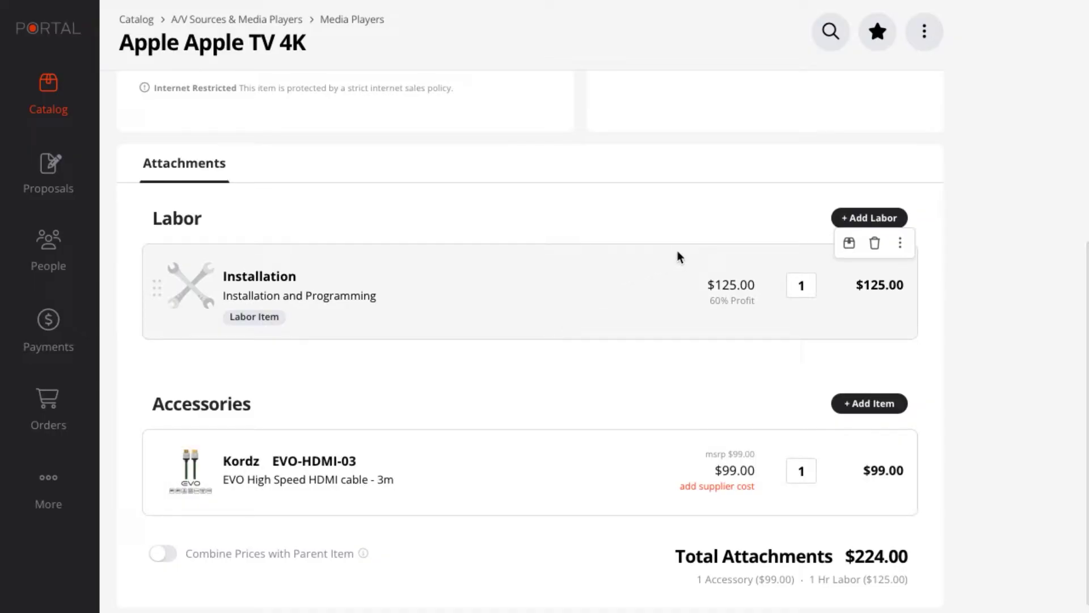
pyautogui.scroll(7, 742, 180)
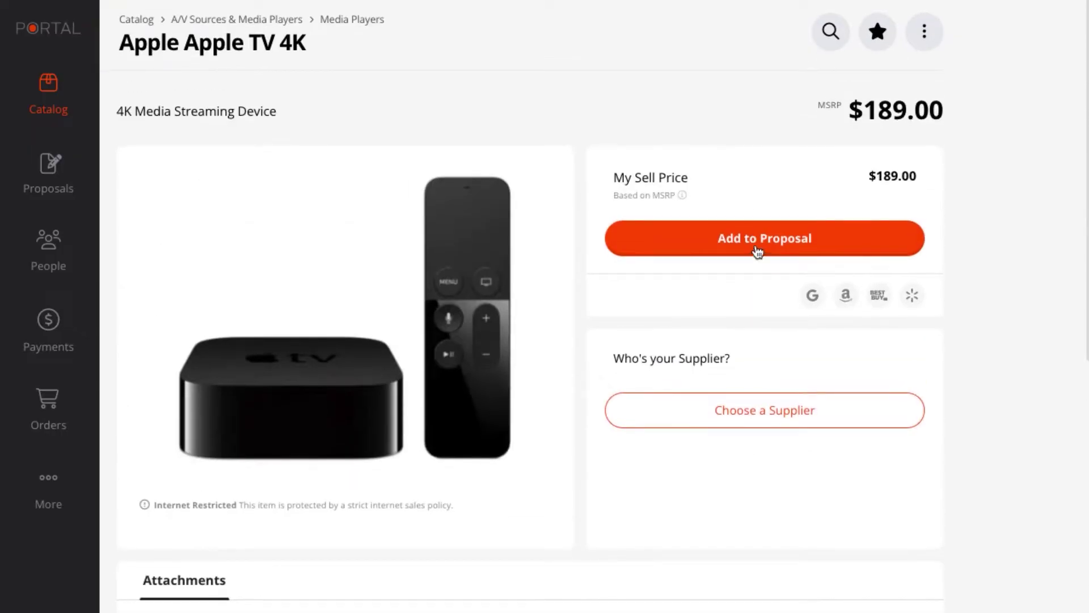
pyautogui.click(758, 250)
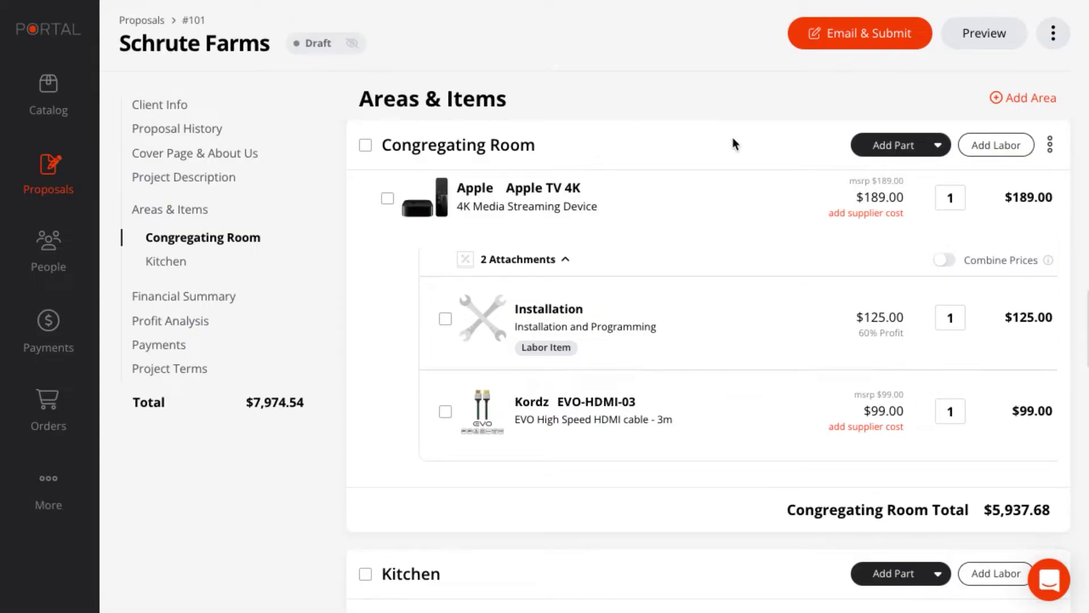
# Step: Scroll up to the Congregating Room header and open that area's actions menu
pyautogui.scroll(10, 665, 260)
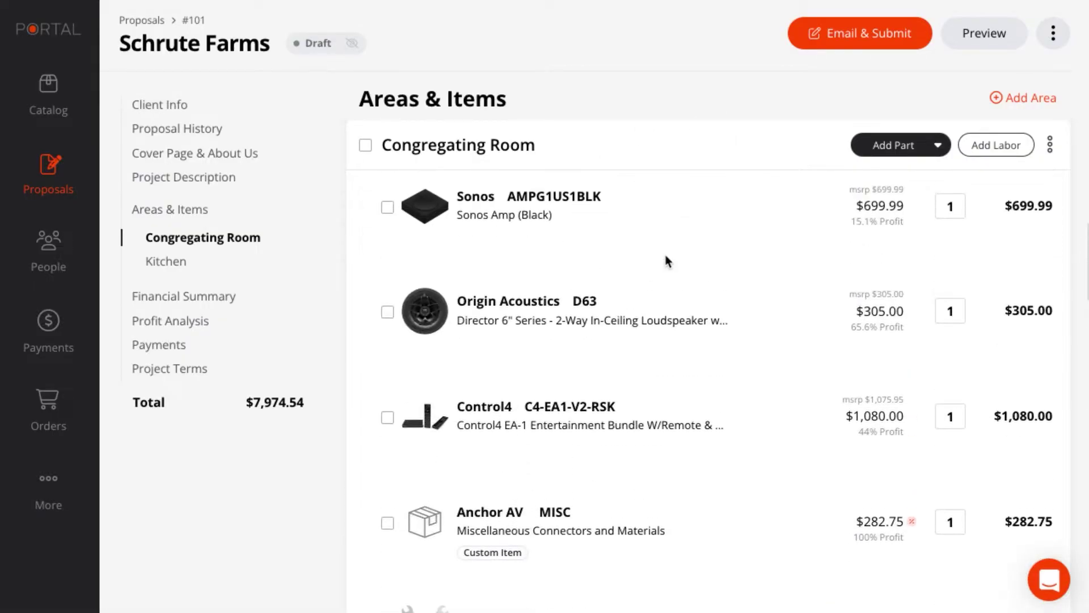
pyautogui.scroll(3, 668, 262)
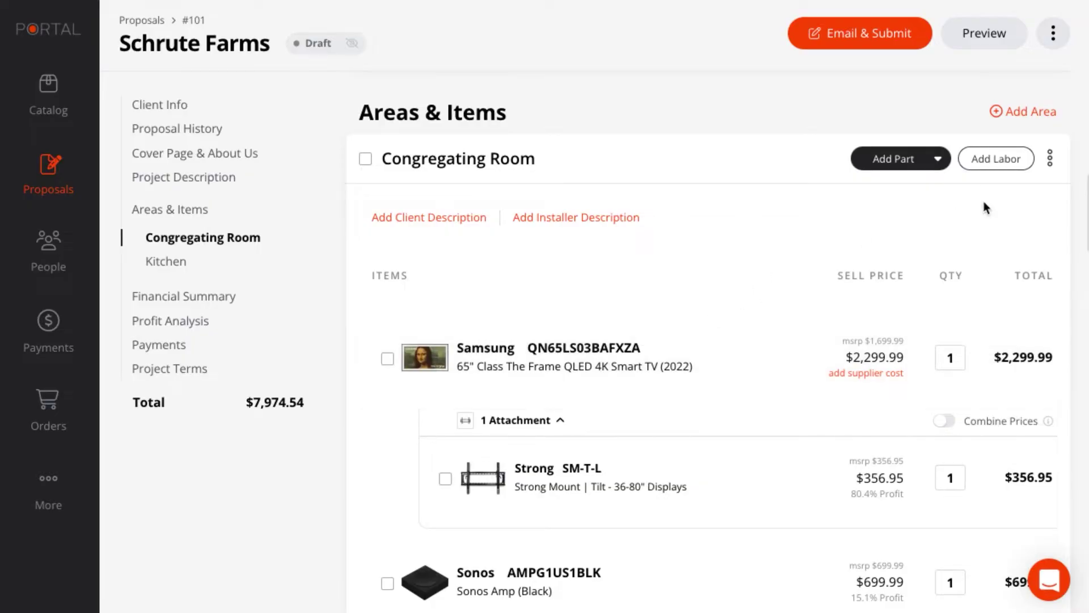
pyautogui.click(1051, 161)
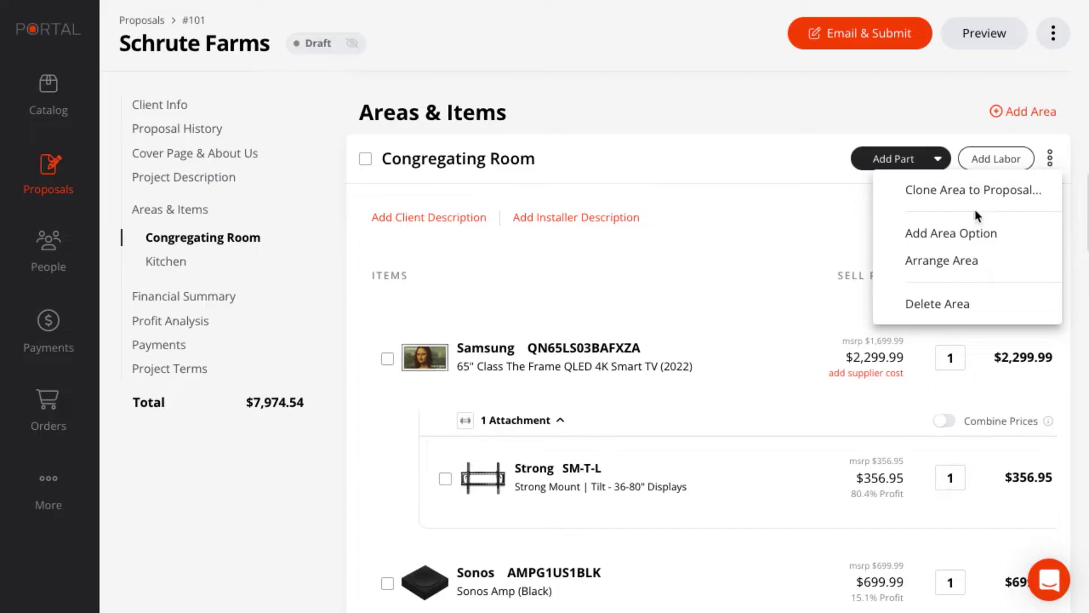
# Step: Add Option 2 copied from Option 1, replacing its Samsung TV with the 75-inch QN75LS03BAFXZA
pyautogui.click(963, 237)
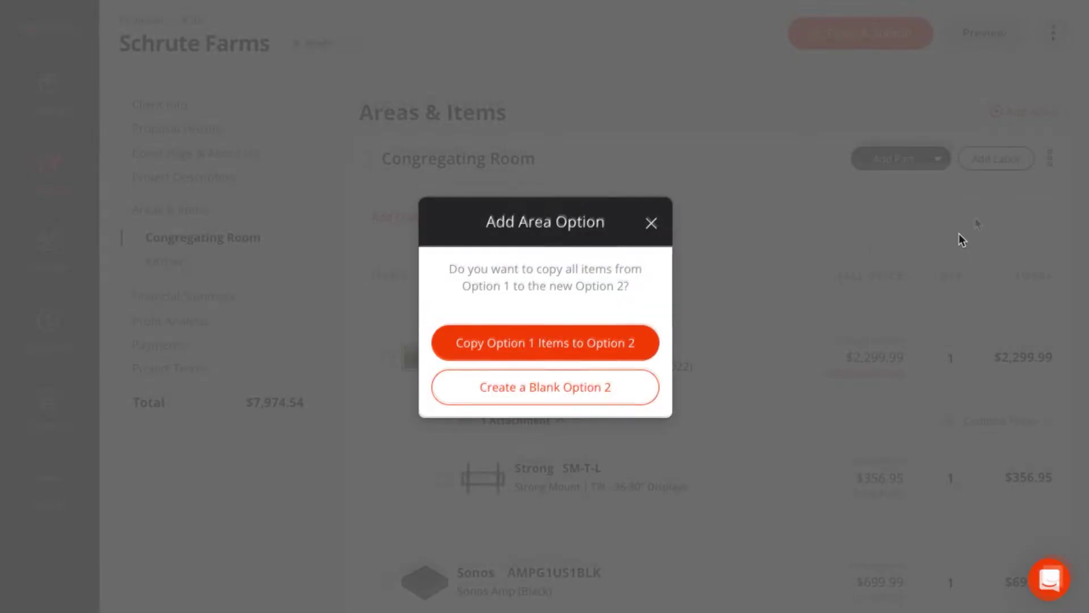
pyautogui.click(595, 344)
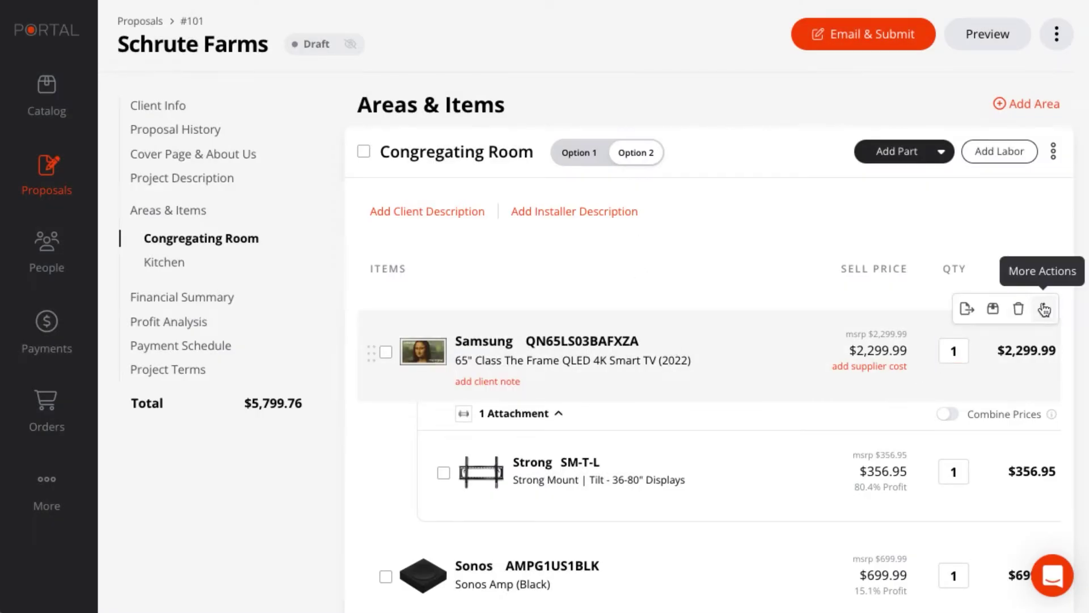
pyautogui.click(1044, 310)
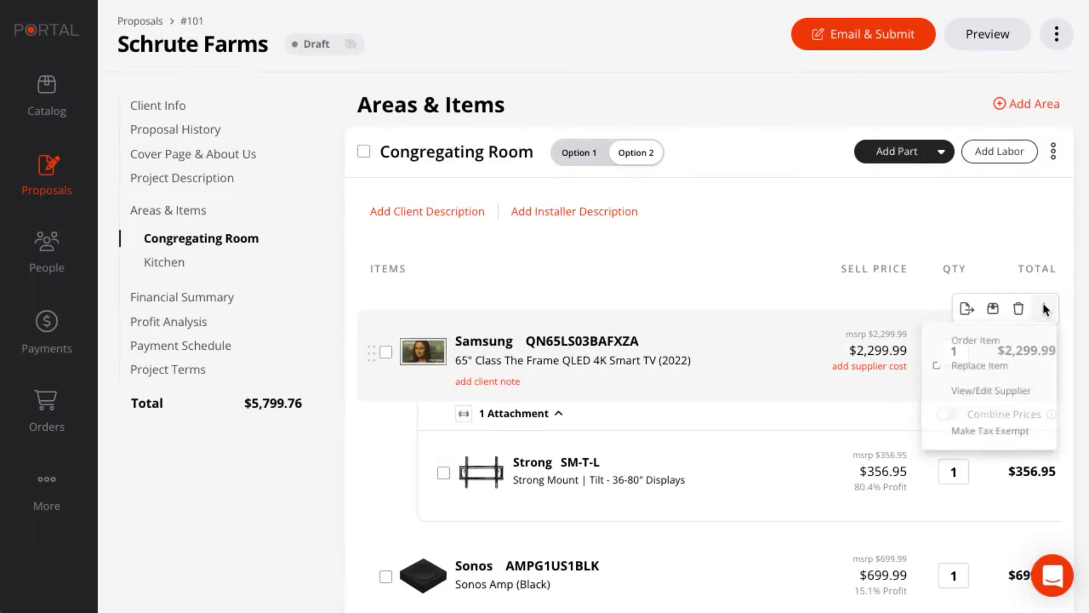
pyautogui.click(985, 370)
pyautogui.click(877, 371)
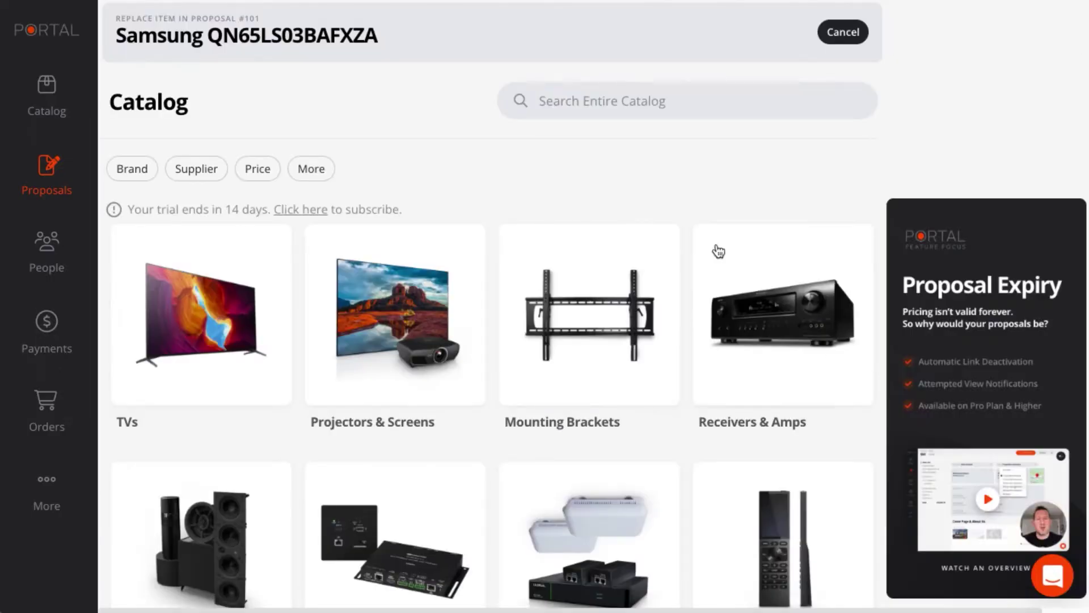
pyautogui.write('Samsung QN75LS')
pyautogui.press('Return')
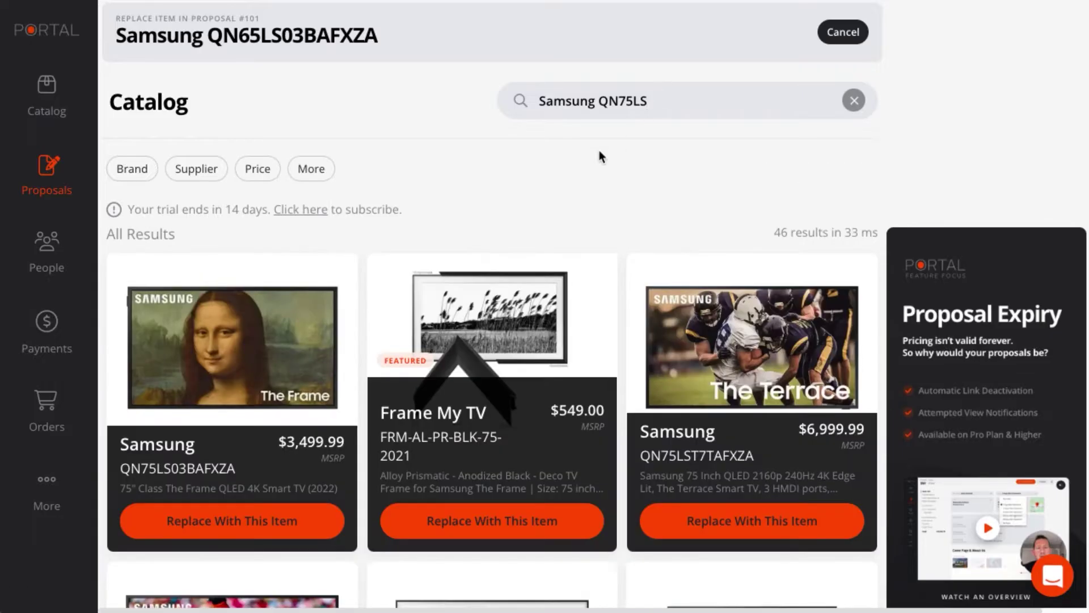
pyautogui.click(225, 520)
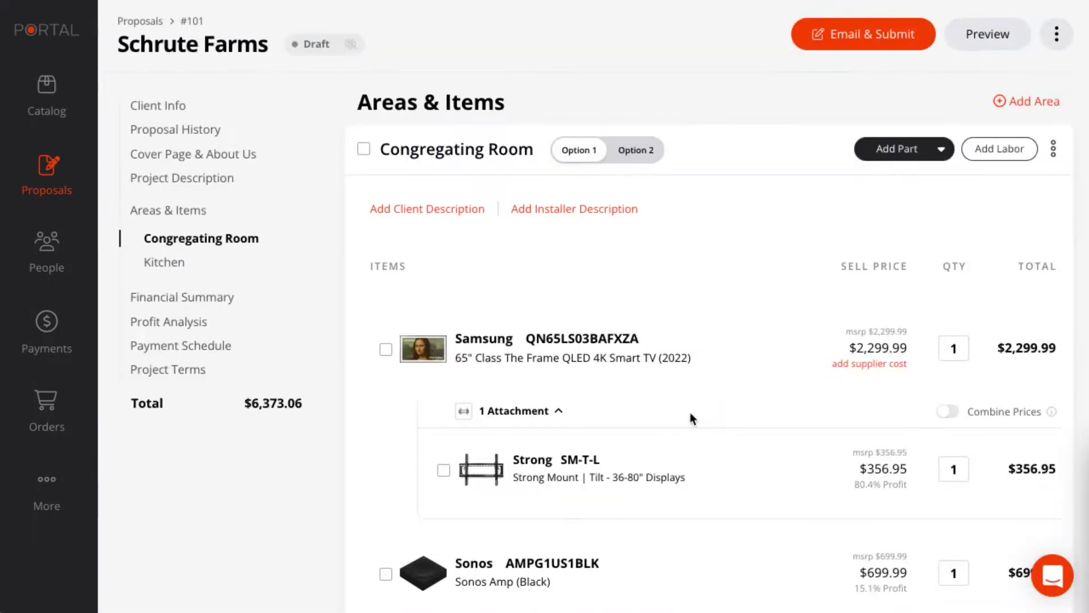
# Step: Scroll down past Financial Summary and Profit Analysis to the two 50% payments in Payments
pyautogui.scroll(-10, 322, 494)
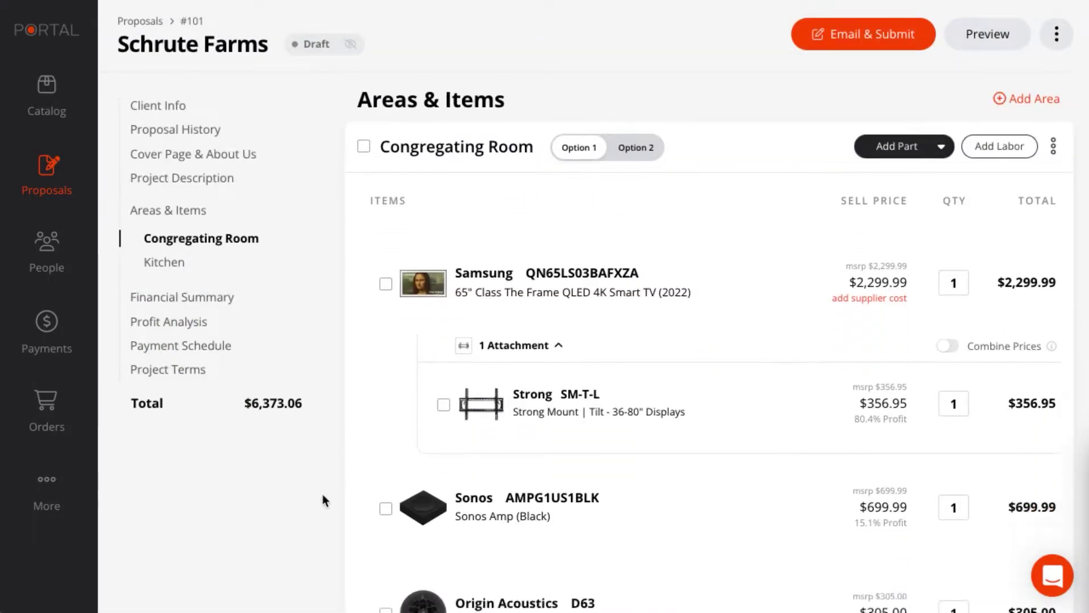
pyautogui.scroll(-15, 328, 485)
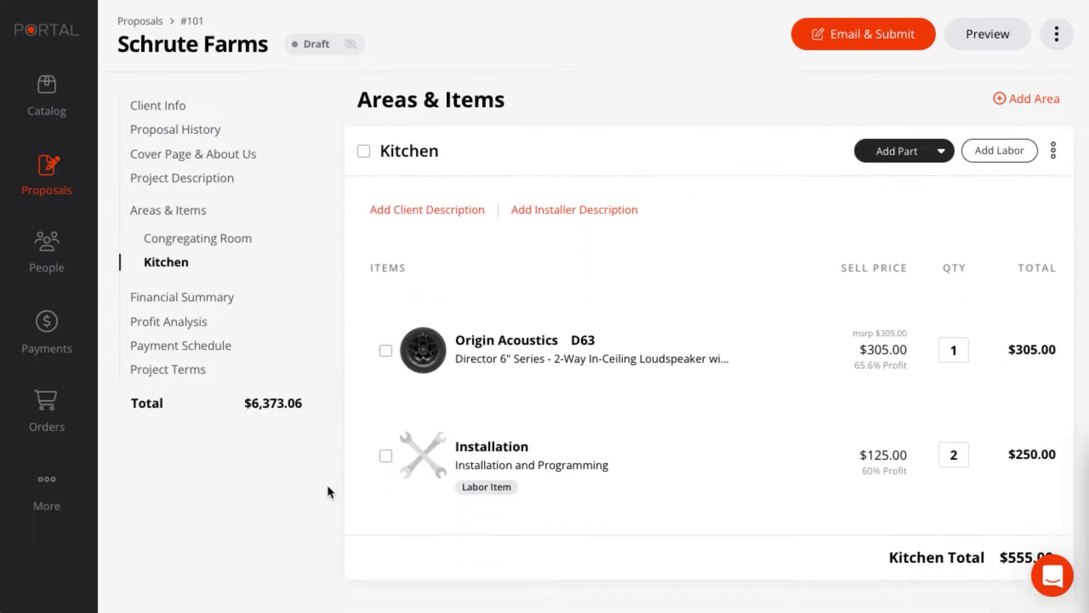
pyautogui.scroll(-2, 328, 486)
pyautogui.scroll(1, 328, 485)
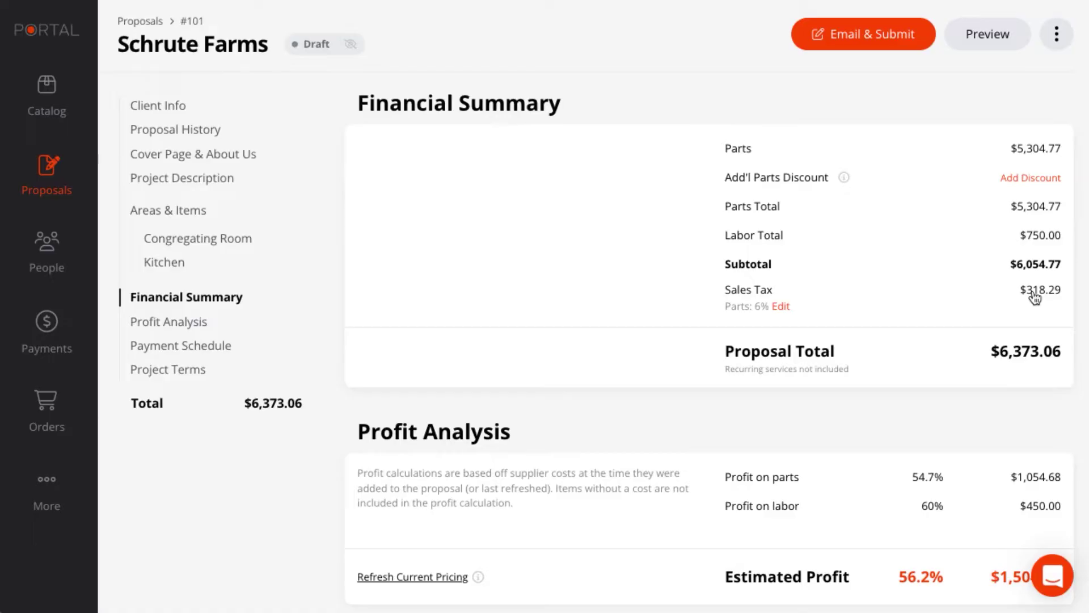
pyautogui.scroll(-3, 554, 422)
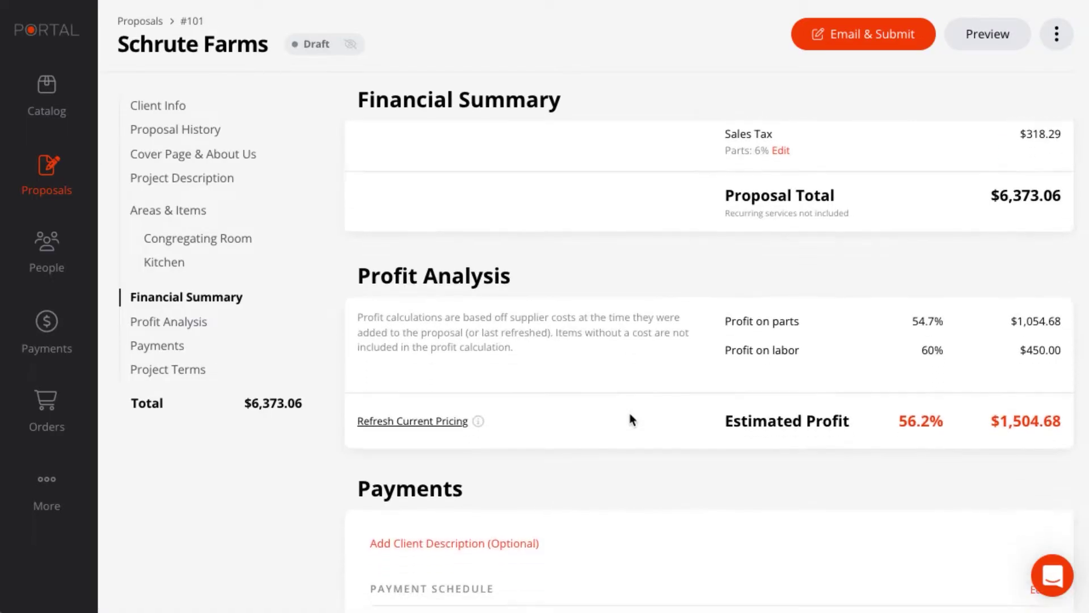
pyautogui.scroll(-2, 631, 420)
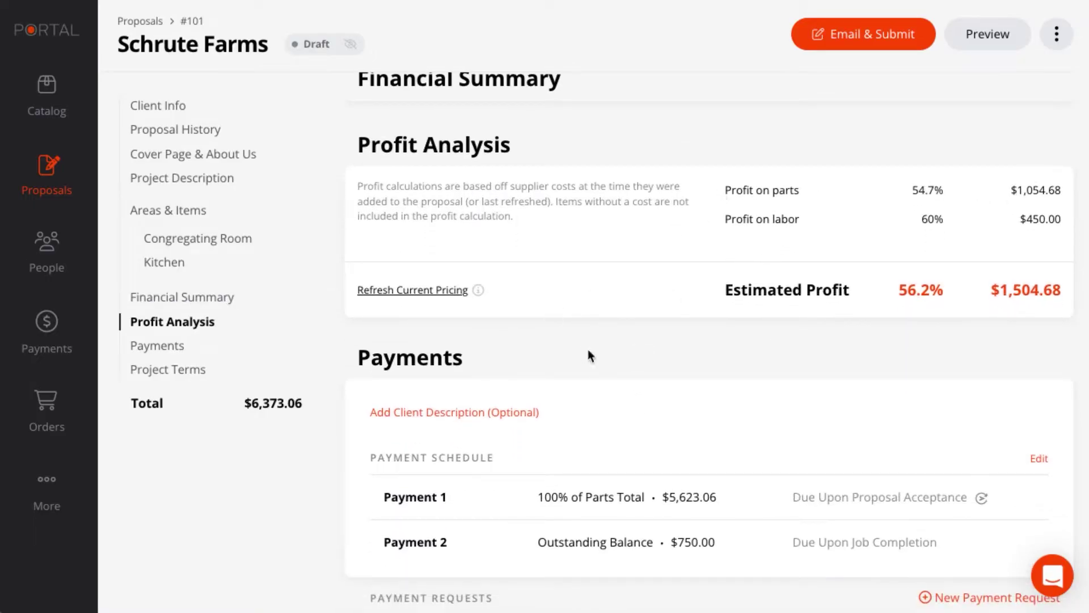
pyautogui.scroll(-2, 503, 491)
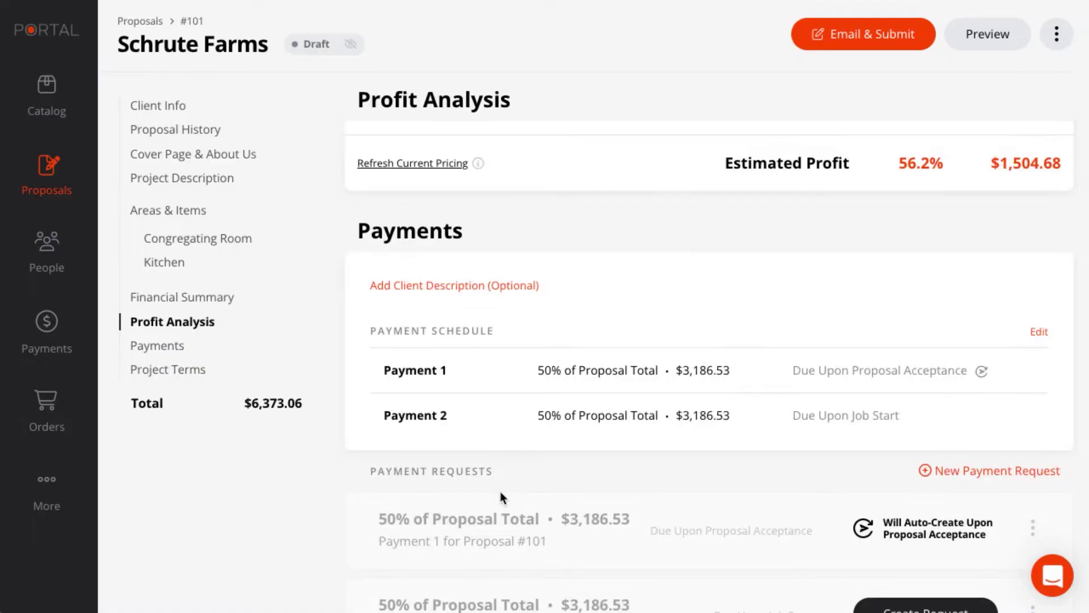
pyautogui.scroll(-2, 486, 498)
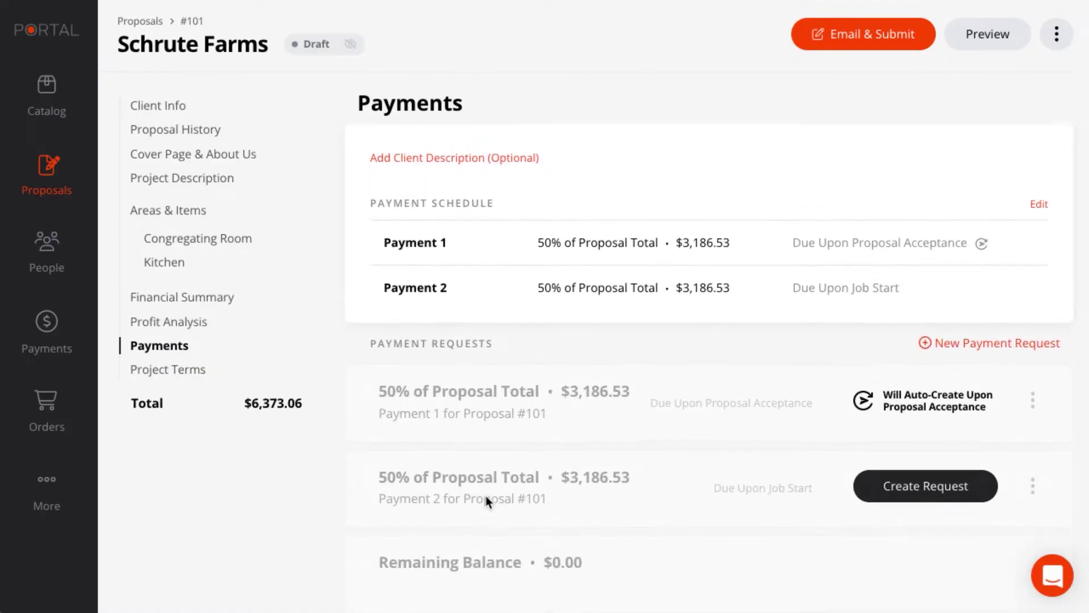
# Step: Set Payment 1 to 100% of Parts Total in the payment schedule
pyautogui.click(576, 257)
pyautogui.click(406, 223)
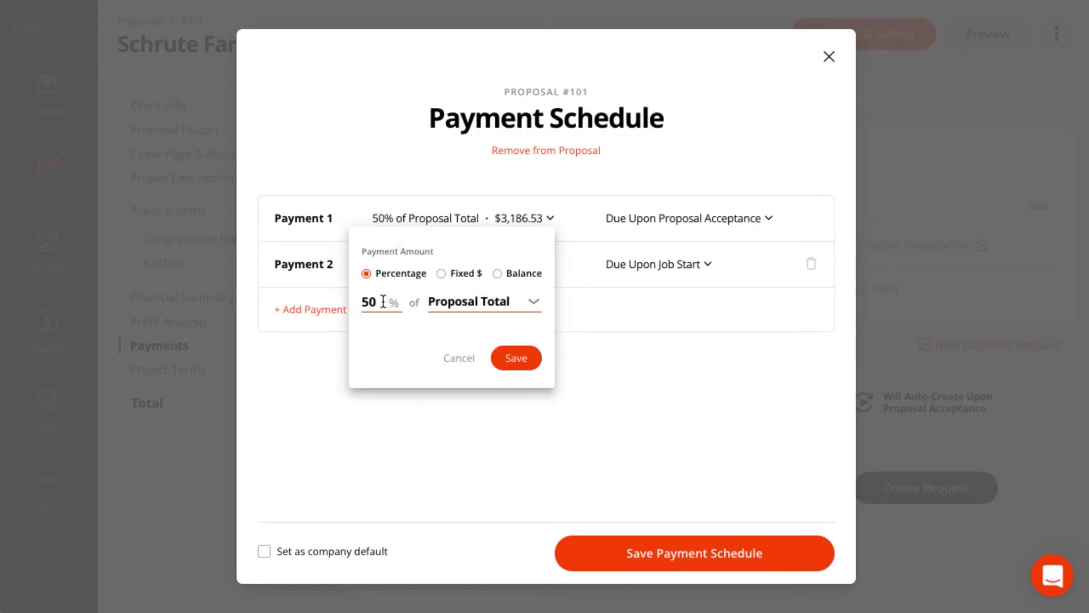
pyautogui.moveTo(390, 298); pyautogui.dragTo(331, 297)
pyautogui.write('100')
pyautogui.click(462, 314)
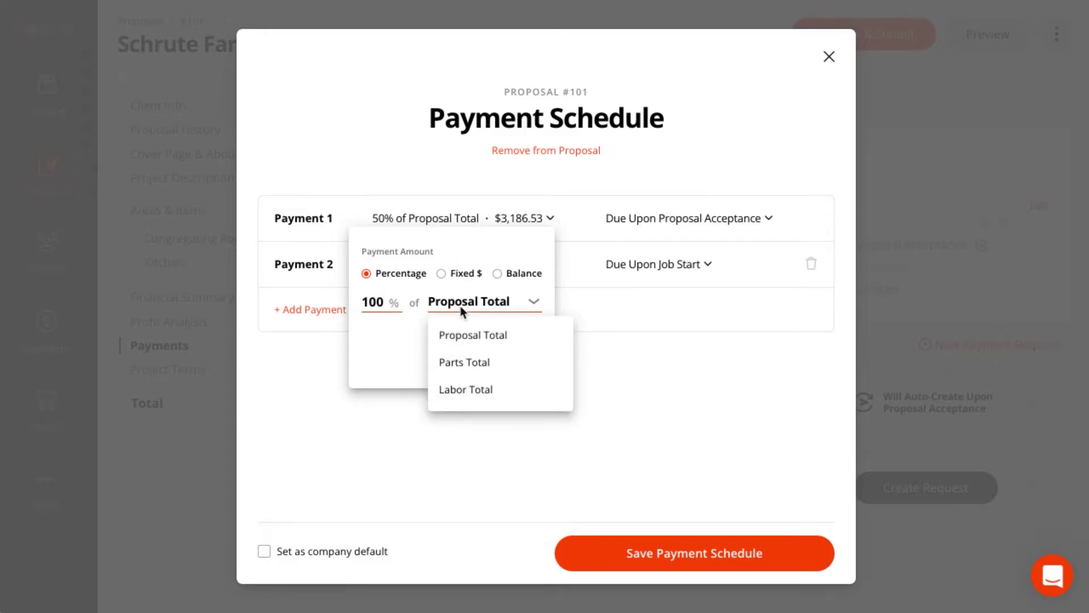
pyautogui.click(464, 361)
pyautogui.click(517, 359)
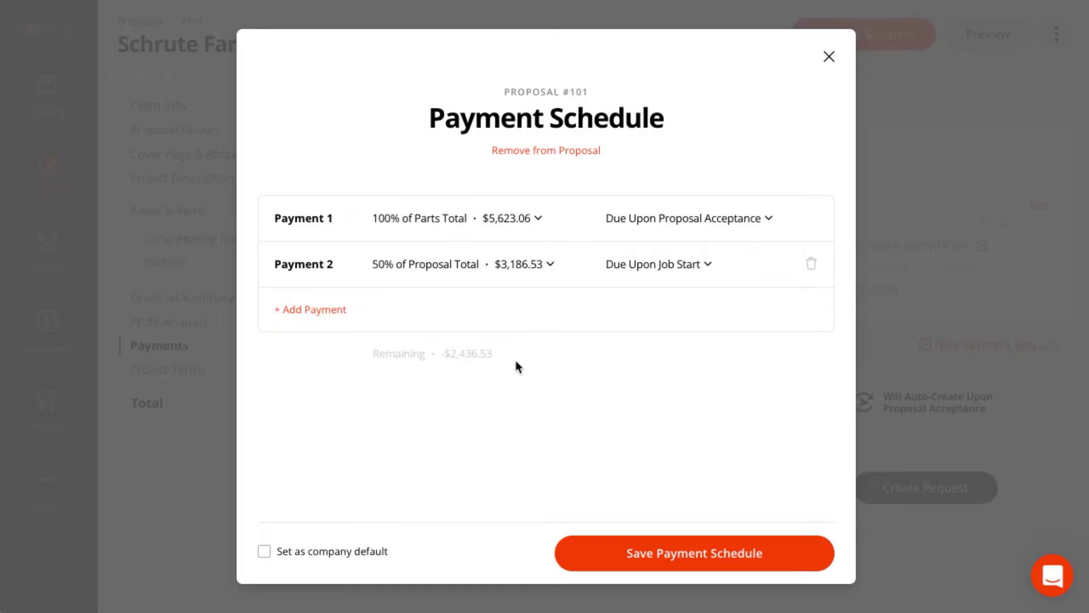
# Step: Make Payment 2 the remaining balance due at Job Completion and save the schedule
pyautogui.click(493, 265)
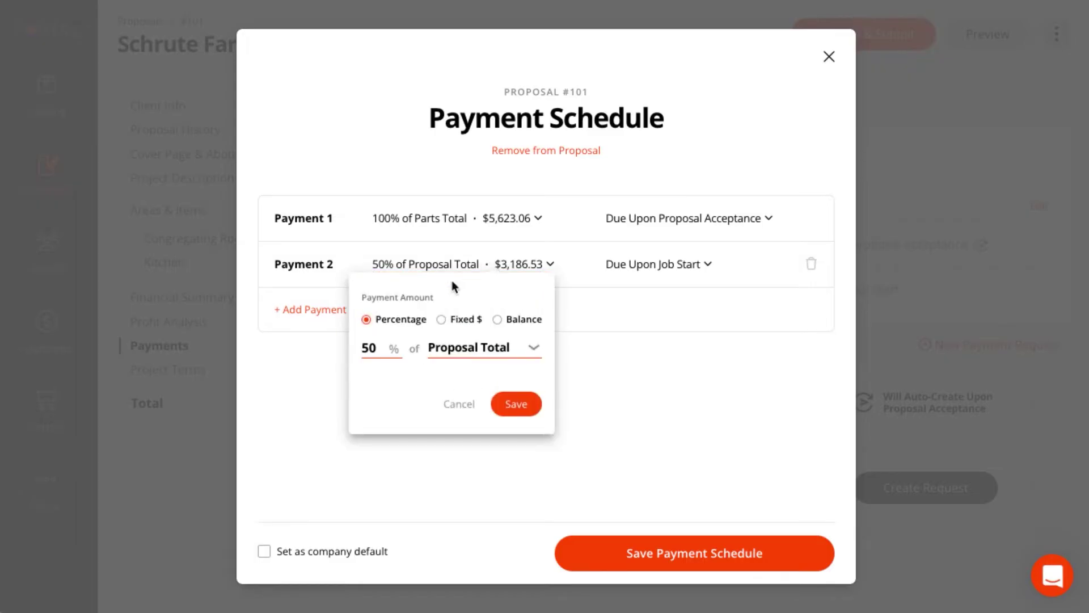
pyautogui.click(496, 321)
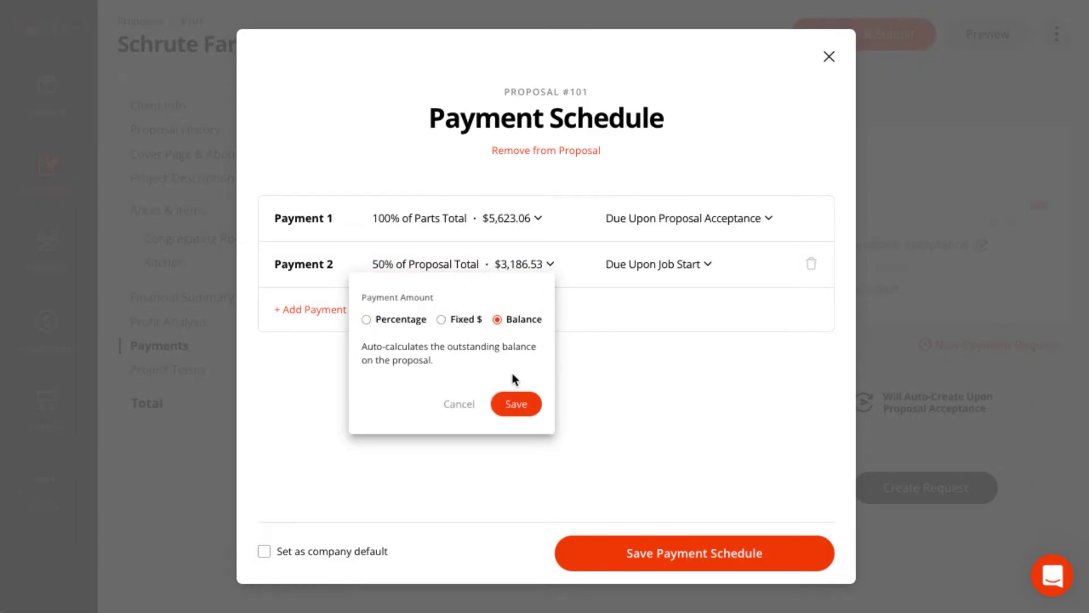
pyautogui.click(516, 407)
pyautogui.click(669, 263)
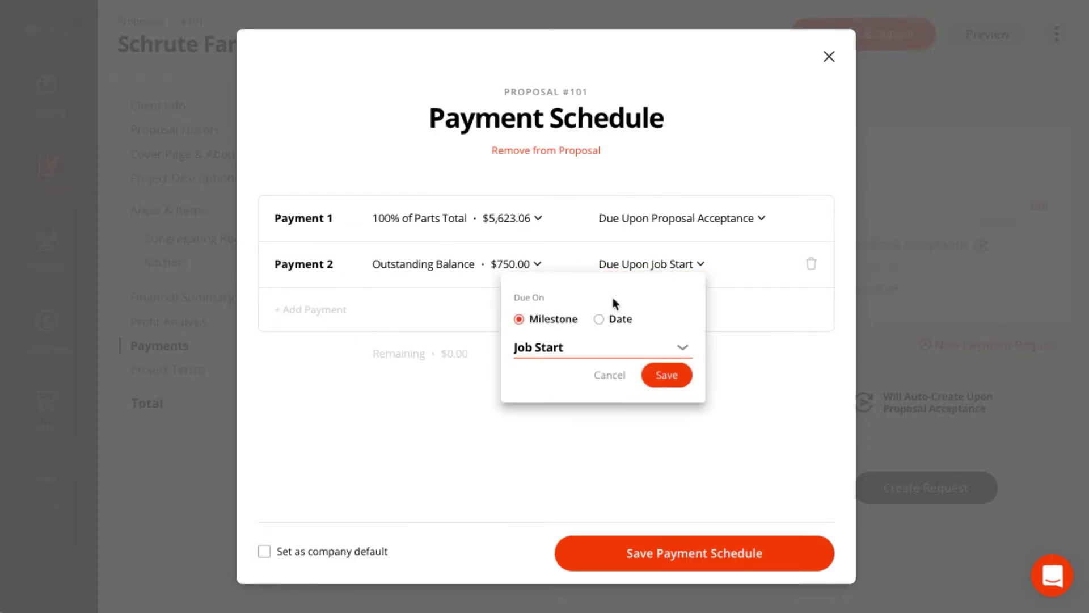
pyautogui.click(566, 348)
pyautogui.click(554, 435)
pyautogui.click(670, 375)
pyautogui.click(675, 561)
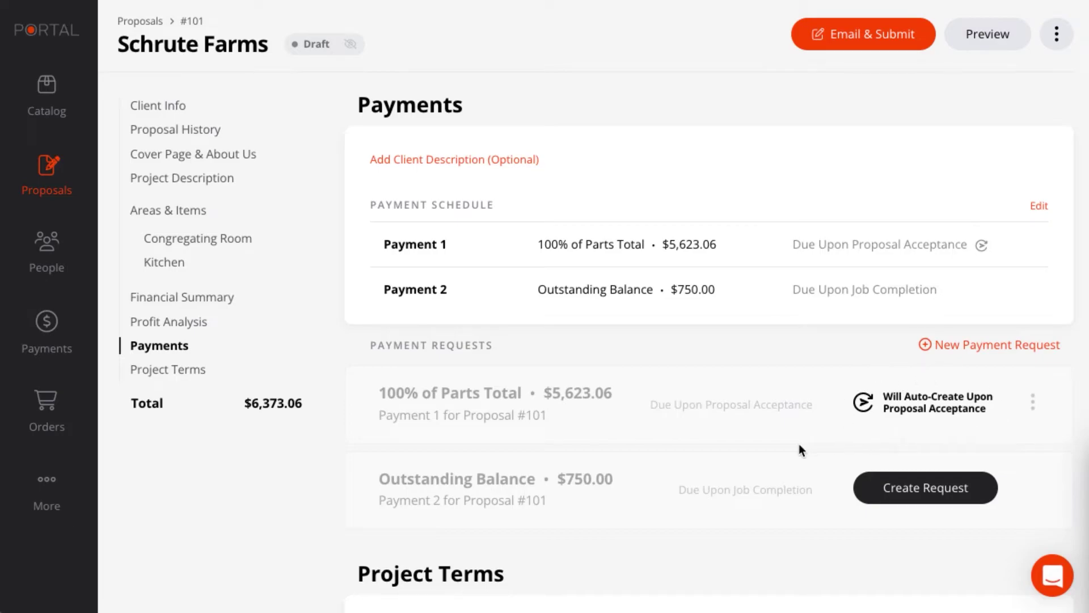
# Step: Email and submit the Schrute Farms proposal to the client
pyautogui.scroll(-4, 562, 556)
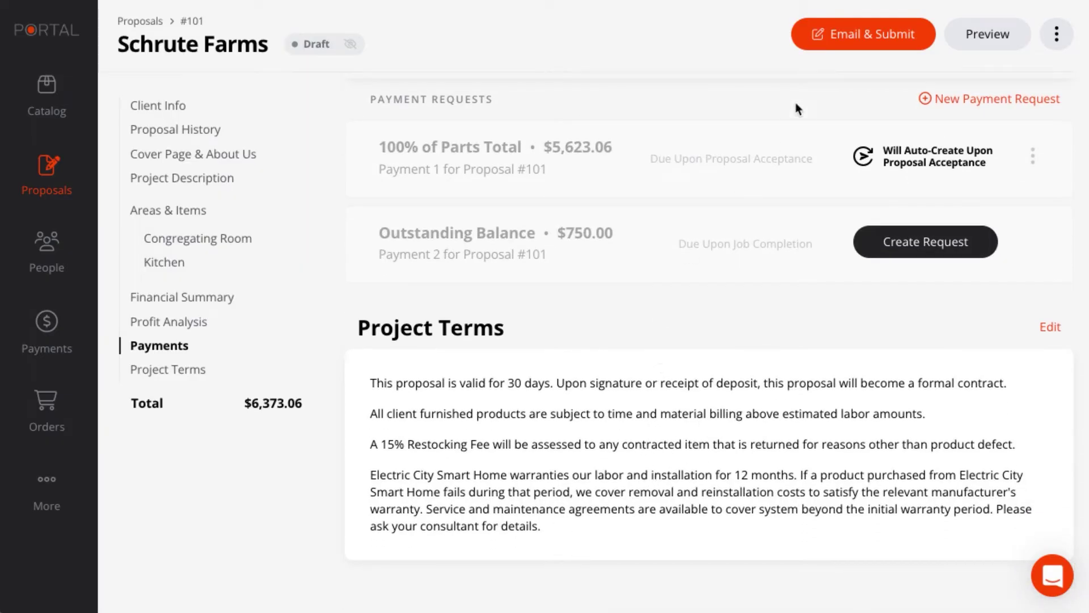
pyautogui.click(861, 41)
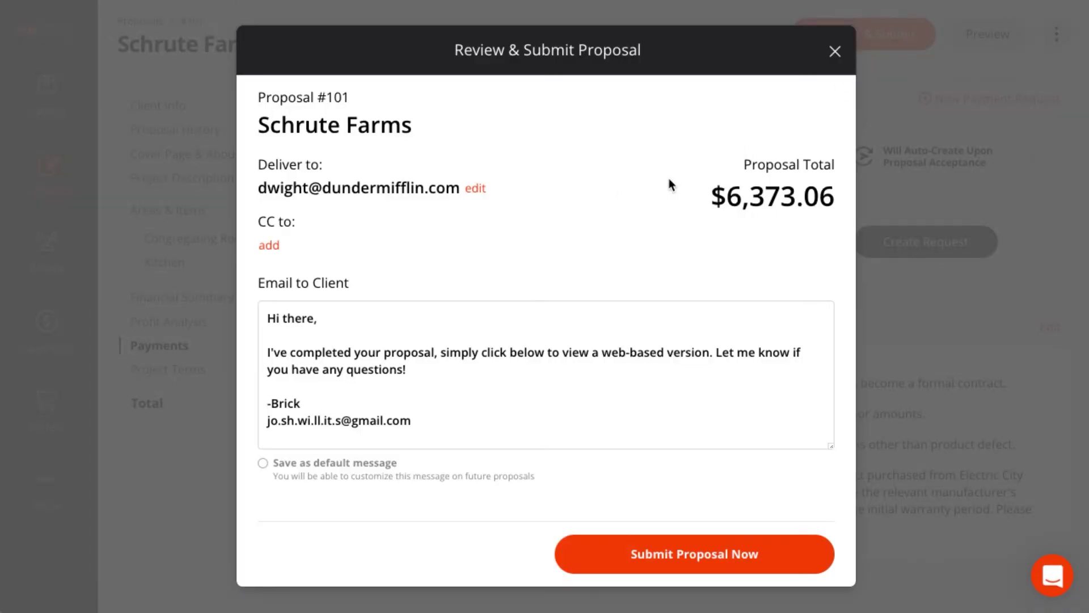
pyautogui.click(695, 555)
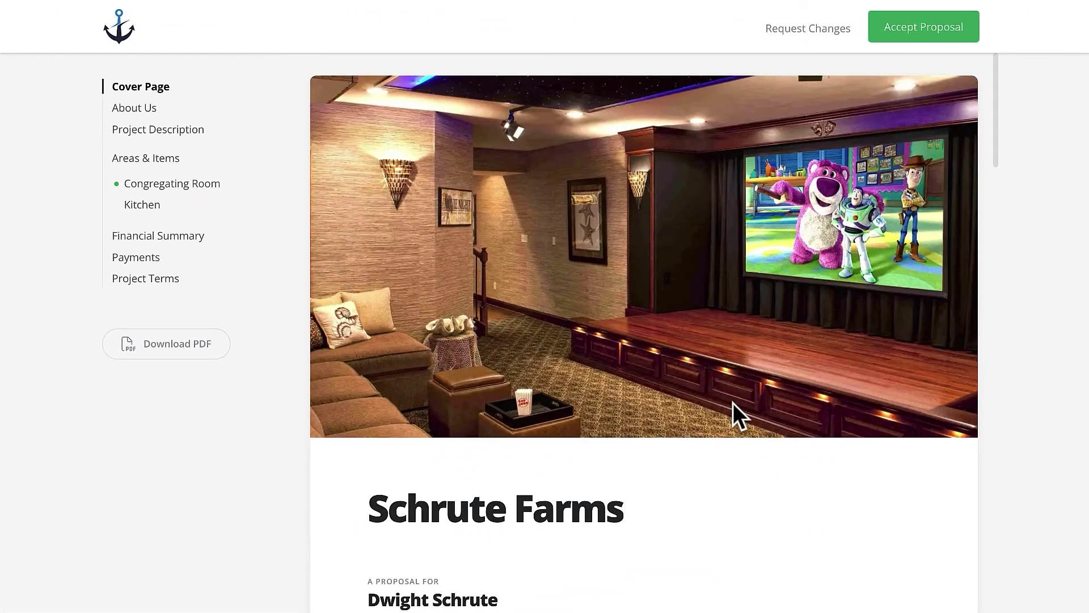
# Step: As the client, choose Option 2 for the Congregating Room and confirm declining Option 1
pyautogui.scroll(-15, 733, 403)
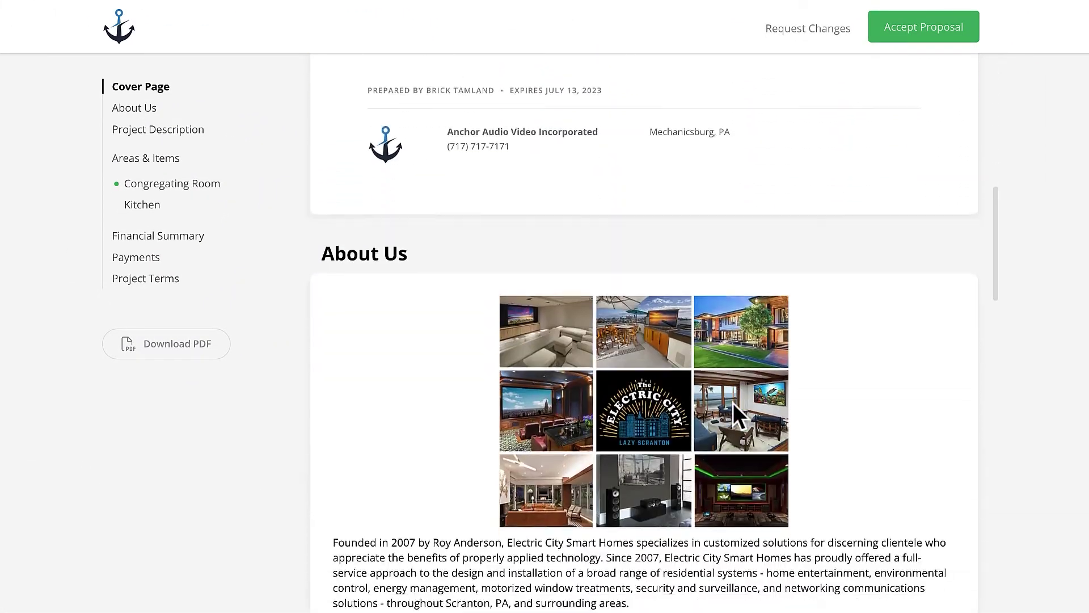
pyautogui.scroll(-10, 733, 403)
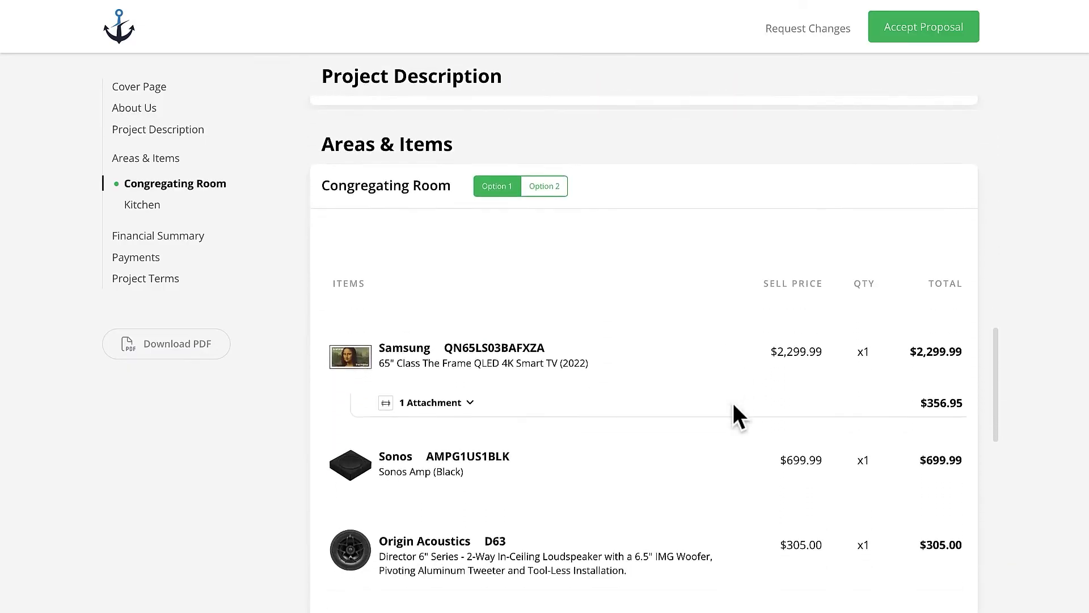
pyautogui.click(546, 125)
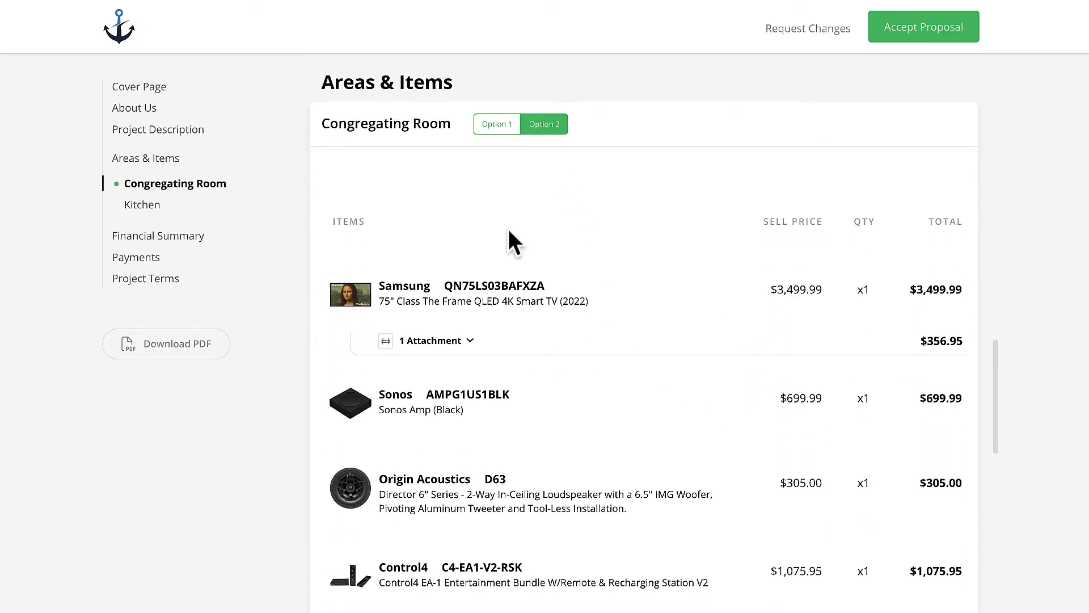
pyautogui.scroll(-5, 508, 230)
pyautogui.click(400, 538)
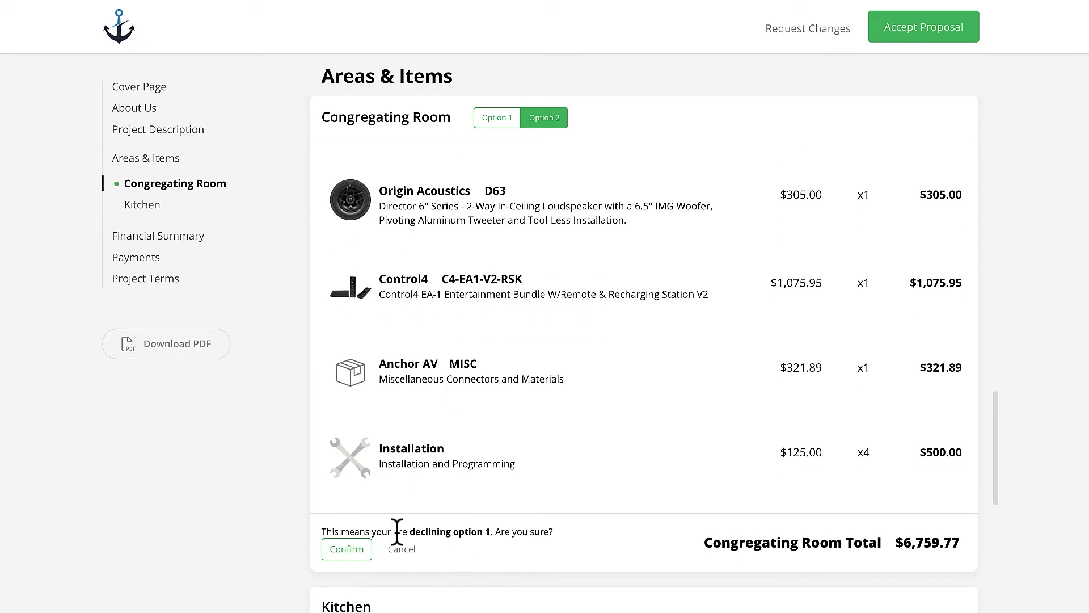
pyautogui.click(352, 546)
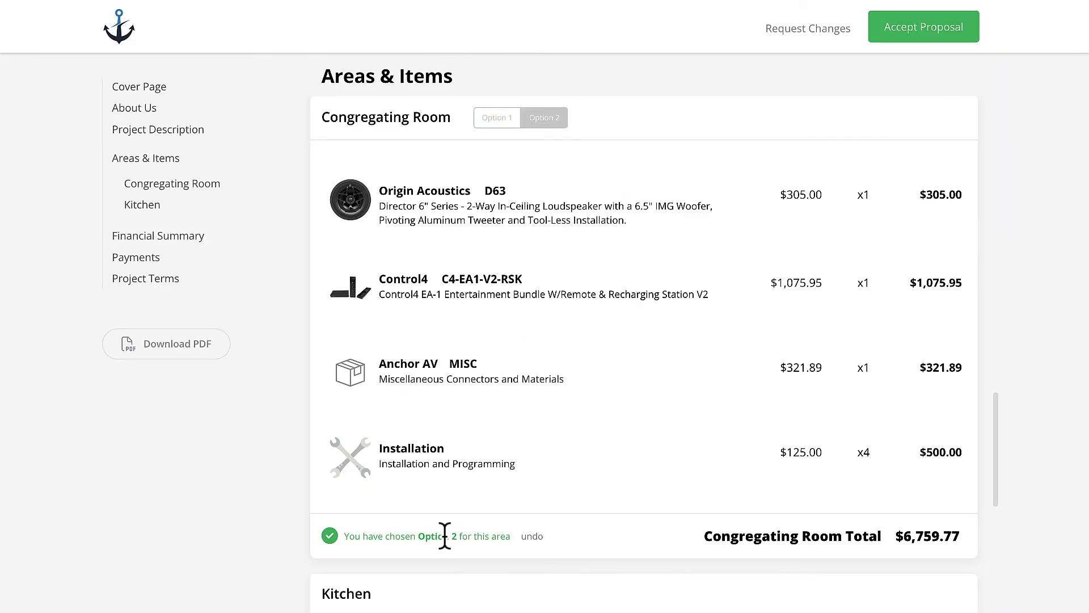
# Step: Accept the proposal by entering the client's full name, drawing a signature, and submitting
pyautogui.scroll(-10, 444, 536)
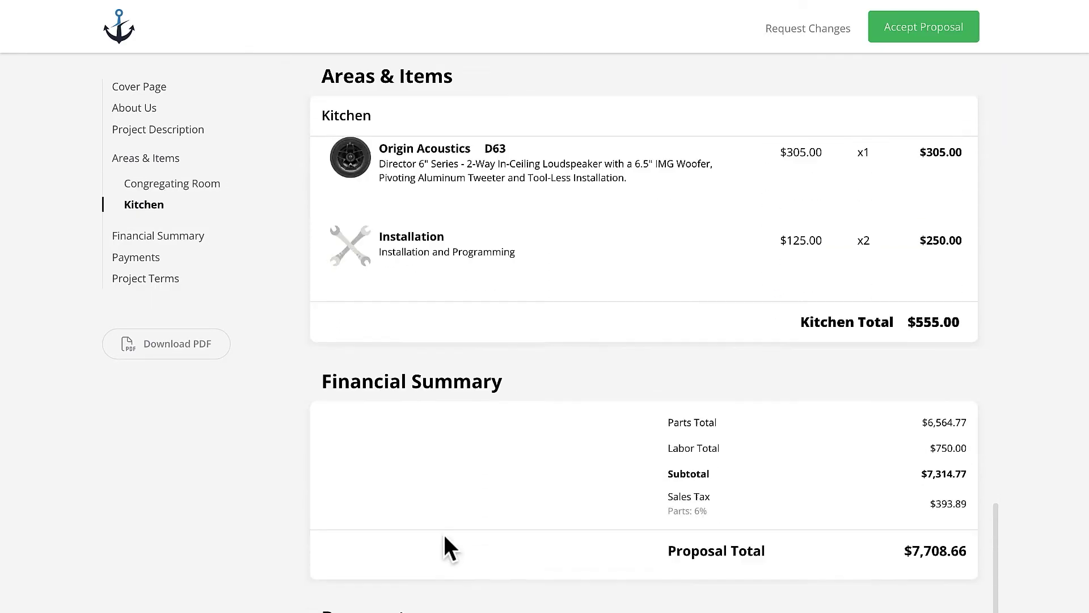
pyautogui.scroll(-5, 443, 533)
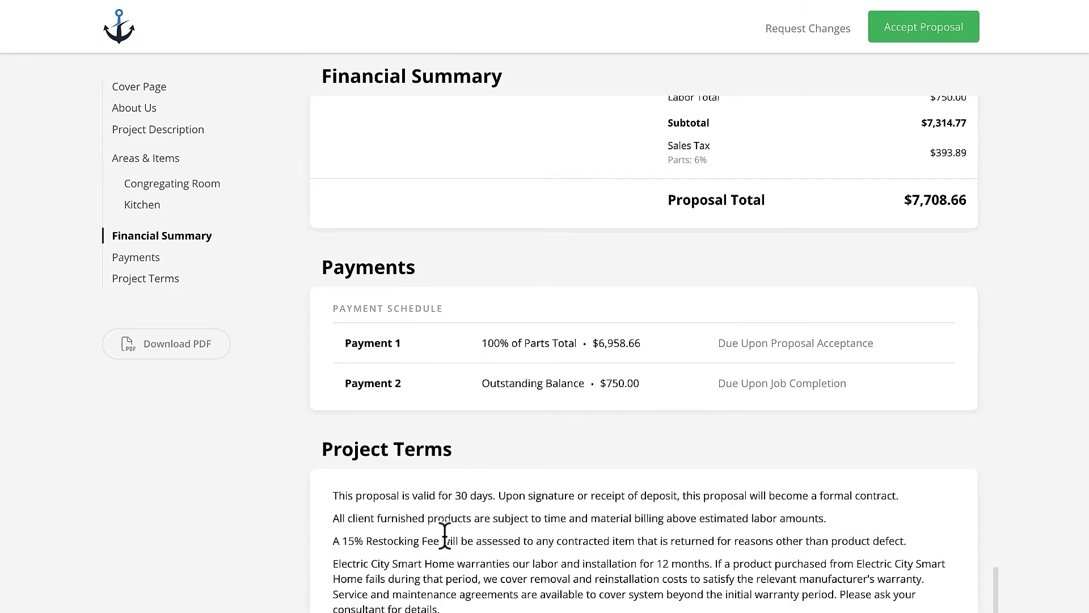
pyautogui.click(937, 27)
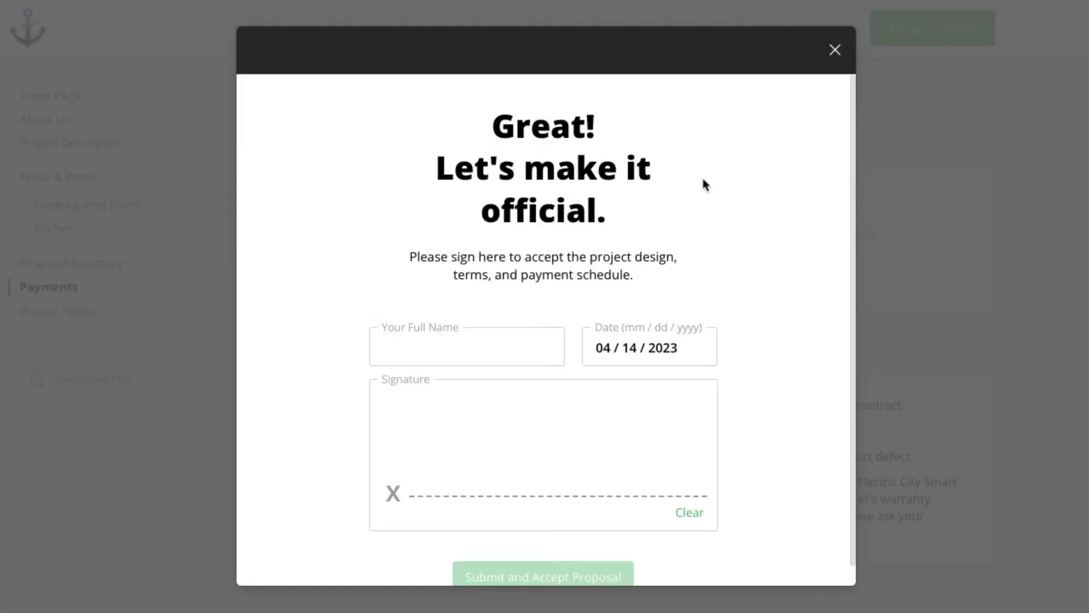
pyautogui.click(476, 348)
pyautogui.write('Dwight Schrute')
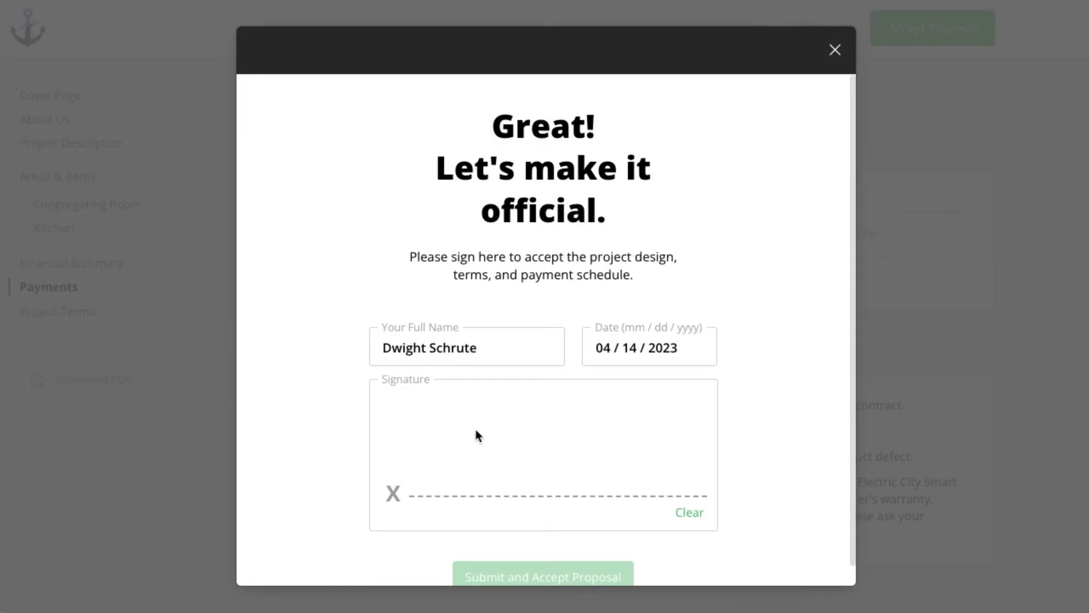
pyautogui.moveTo(477, 430)
pyautogui.mouseDown()
pyautogui.moveTo(460, 495)
pyautogui.moveTo(672, 487)
pyautogui.mouseUp()
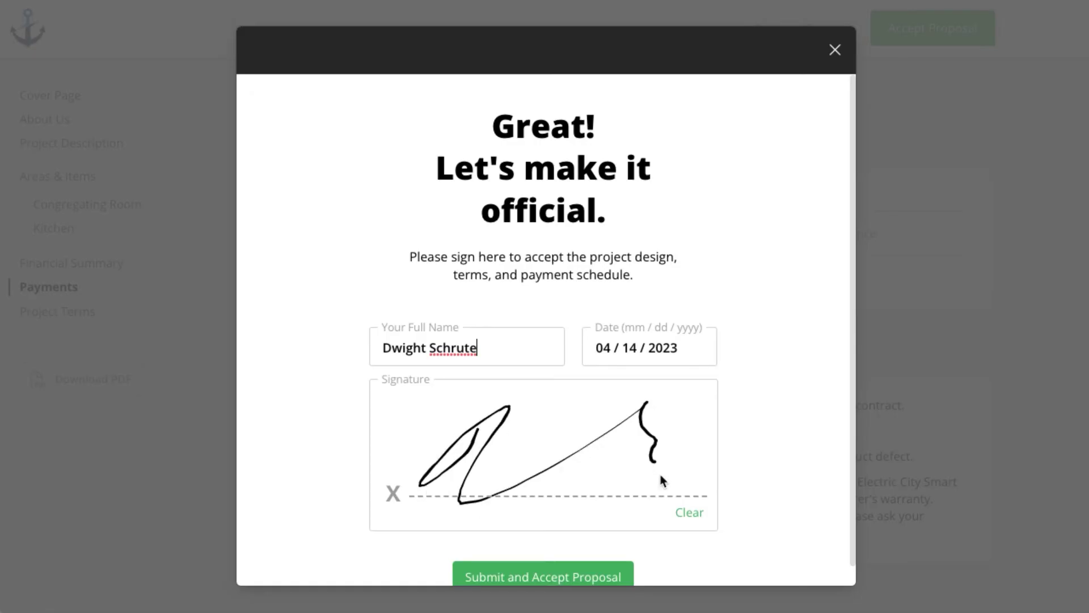
pyautogui.click(552, 577)
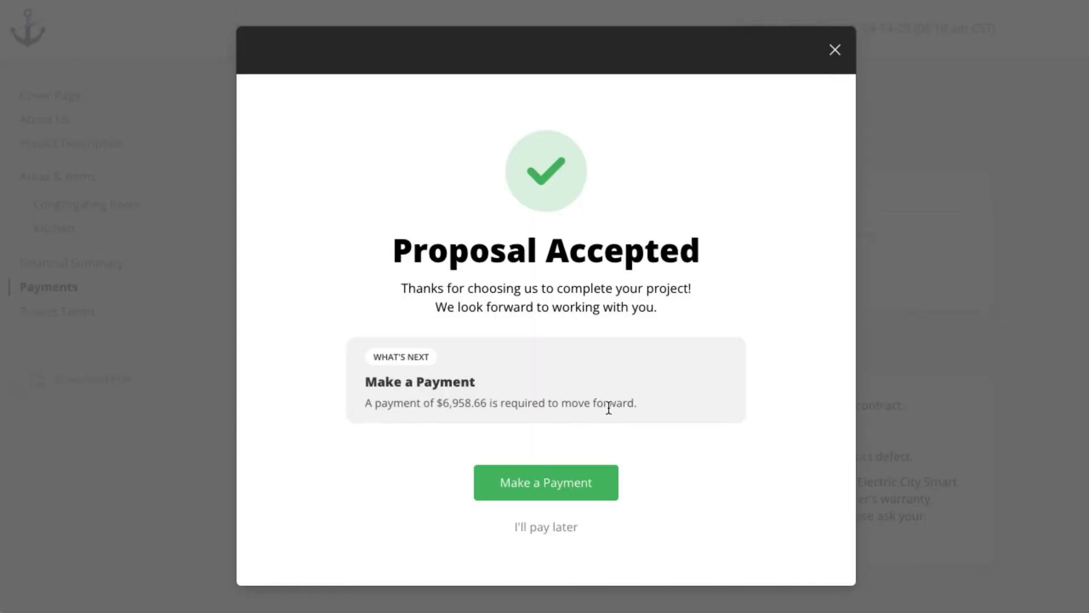
# Step: Open the $6,958.66 payment page and compare the credit card and bank transfer options
pyautogui.click(550, 486)
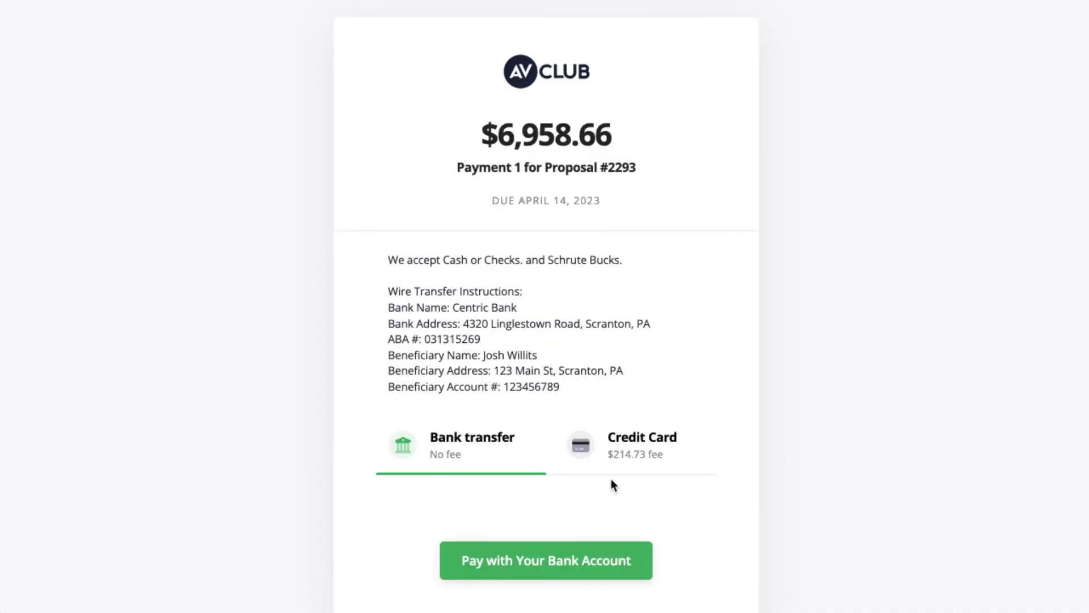
pyautogui.scroll(-2, 745, 475)
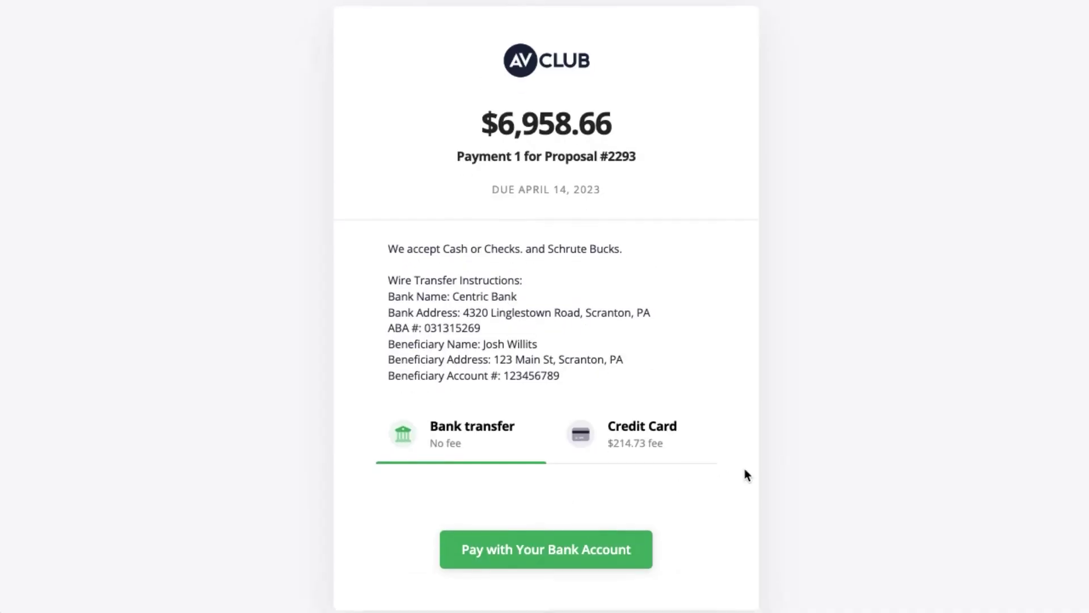
pyautogui.click(648, 433)
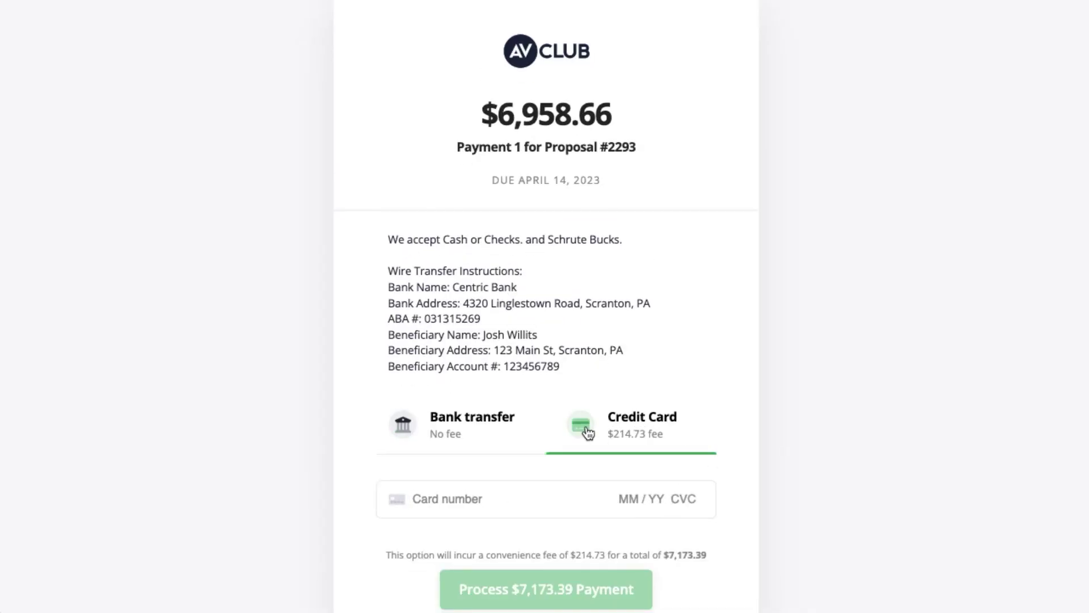
pyautogui.click(443, 432)
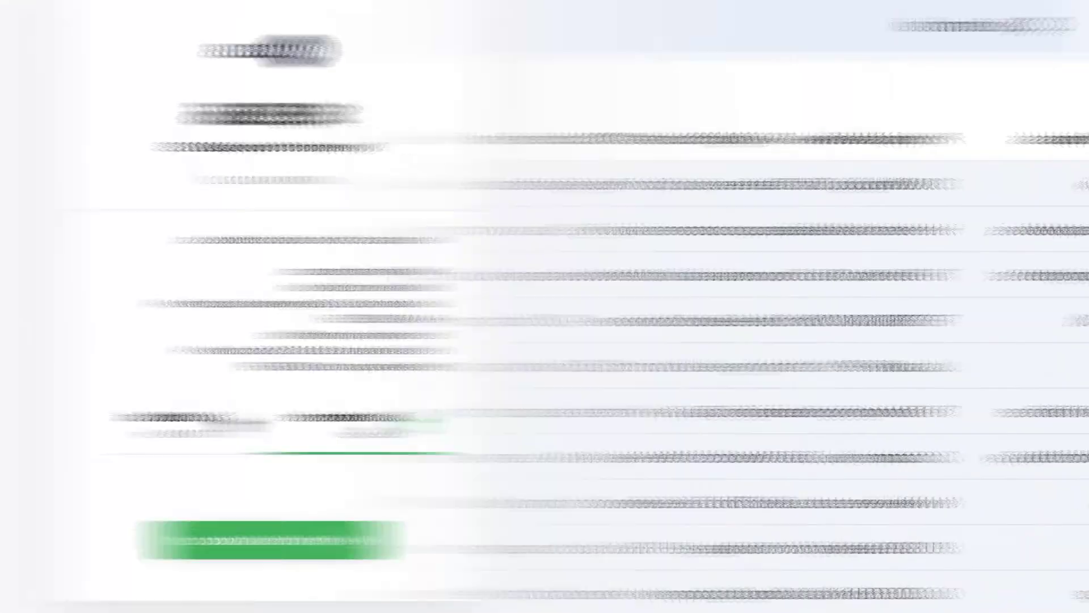